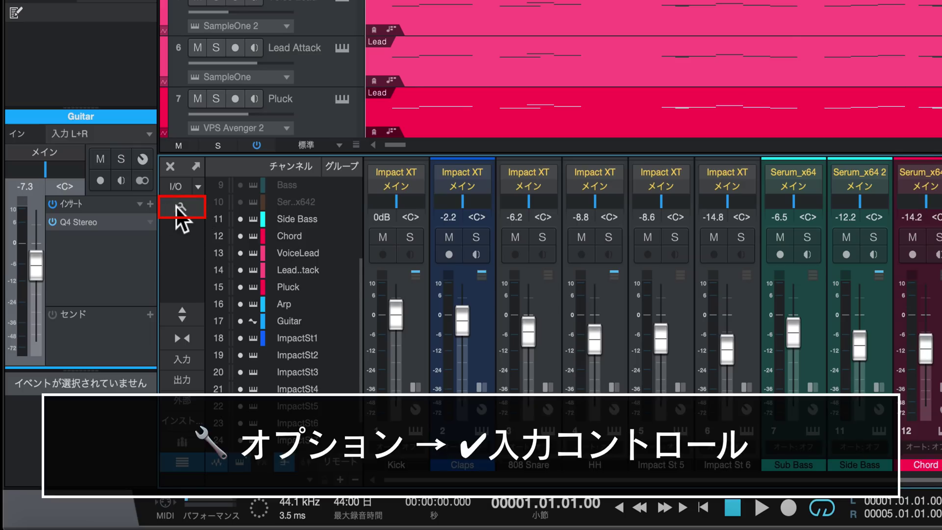
# Show the input controls (入力コントロール) on the mixer channels and set the soloed Kick's input gain to +0.7 dB
pyautogui.click(181, 210)
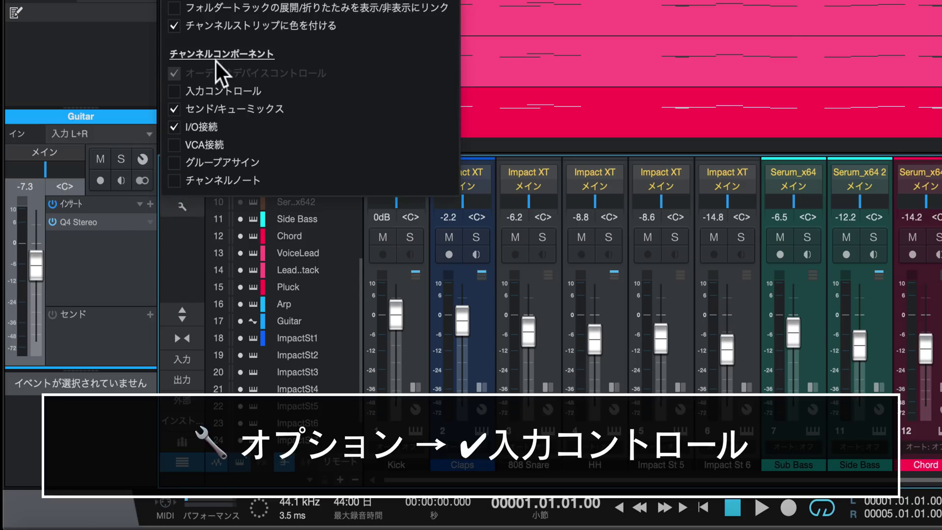
pyautogui.click(174, 91)
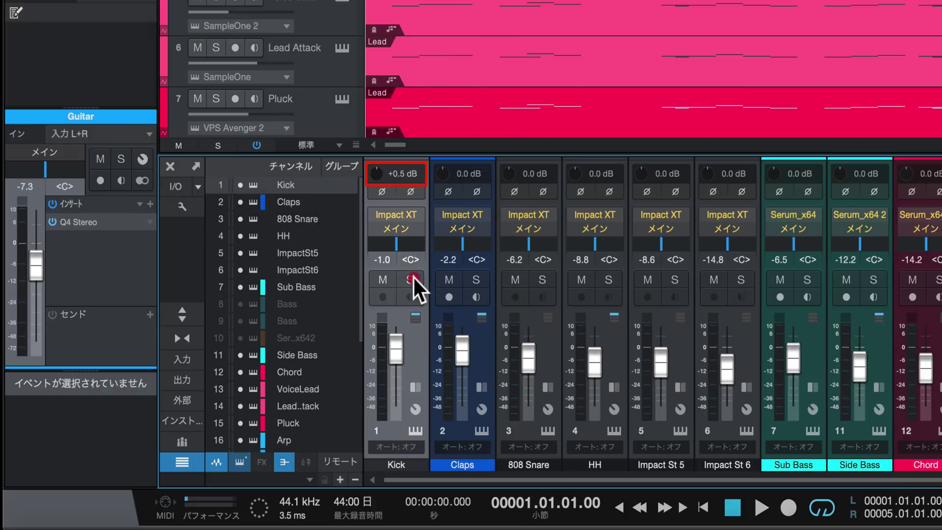
pyautogui.click(410, 279)
pyautogui.press('space')
pyautogui.moveTo(376, 170)
pyautogui.mouseDown()
pyautogui.moveTo(378, 142)
pyautogui.moveTo(370, 194)
pyautogui.moveTo(374, 168)
pyautogui.mouseUp()
pyautogui.press('space')
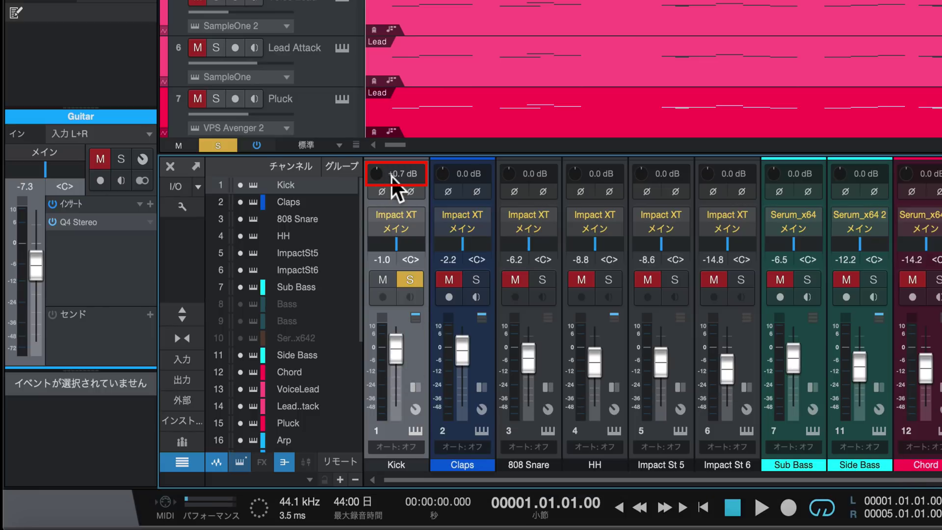
# Expand the Kick channel's inserts and open its RCompressor Stereo plug-in, moving the window off the centre
pyautogui.click(417, 384)
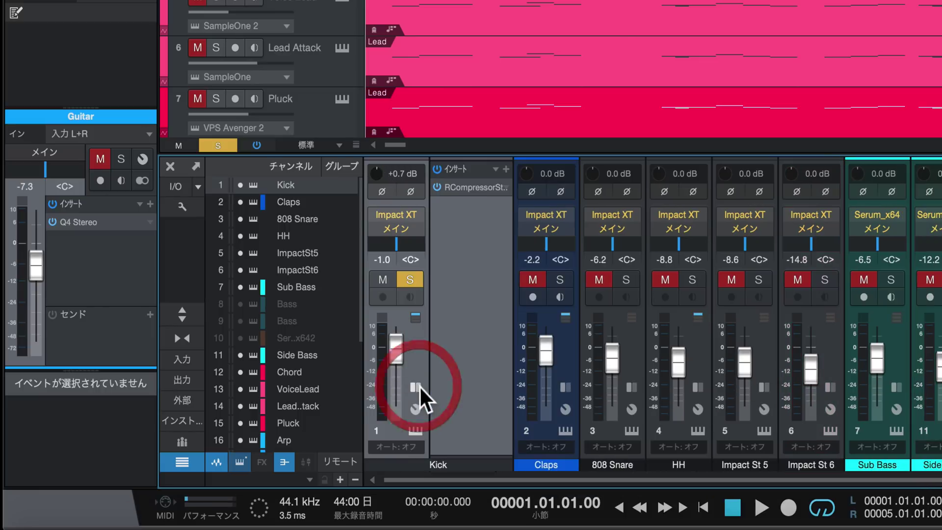
pyautogui.click(463, 190)
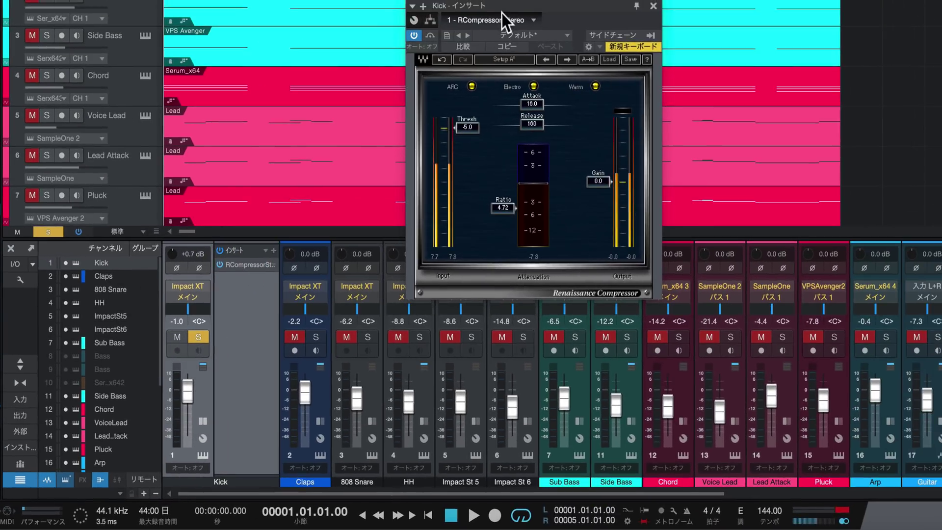
pyautogui.moveTo(500, 16); pyautogui.dragTo(443, 9)
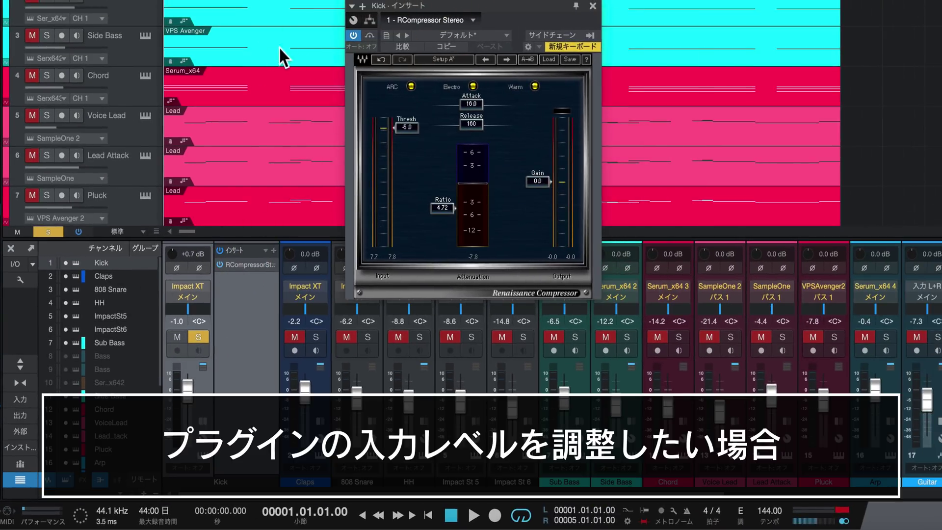
# Raise the Kick's input gain to +6.2 dB during playback and rebalance its channel fader to -5.8 dB
pyautogui.press('space')
pyautogui.moveTo(173, 257)
pyautogui.mouseDown()
pyautogui.moveTo(178, 238)
pyautogui.moveTo(168, 270)
pyautogui.moveTo(176, 236)
pyautogui.moveTo(177, 247)
pyautogui.mouseUp()
pyautogui.press('space')
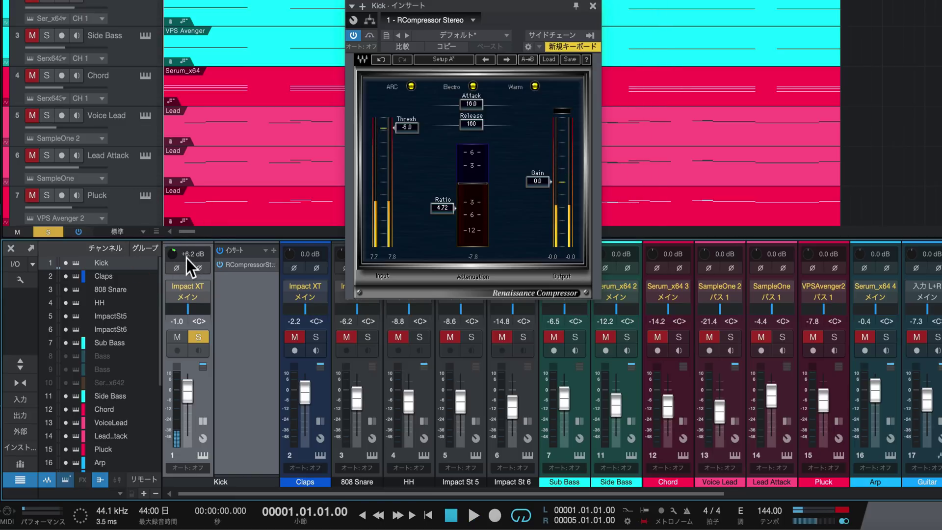
pyautogui.moveTo(187, 391)
pyautogui.mouseDown()
pyautogui.moveTo(189, 382)
pyautogui.moveTo(189, 402)
pyautogui.mouseUp()
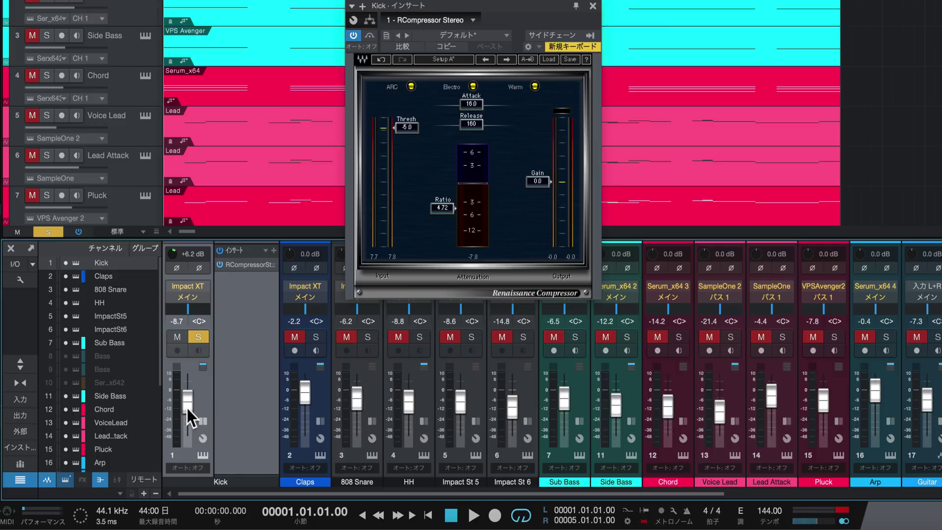
pyautogui.press('space')
pyautogui.moveTo(187, 408)
pyautogui.mouseDown()
pyautogui.moveTo(192, 381)
pyautogui.moveTo(189, 444)
pyautogui.moveTo(194, 395)
pyautogui.mouseUp()
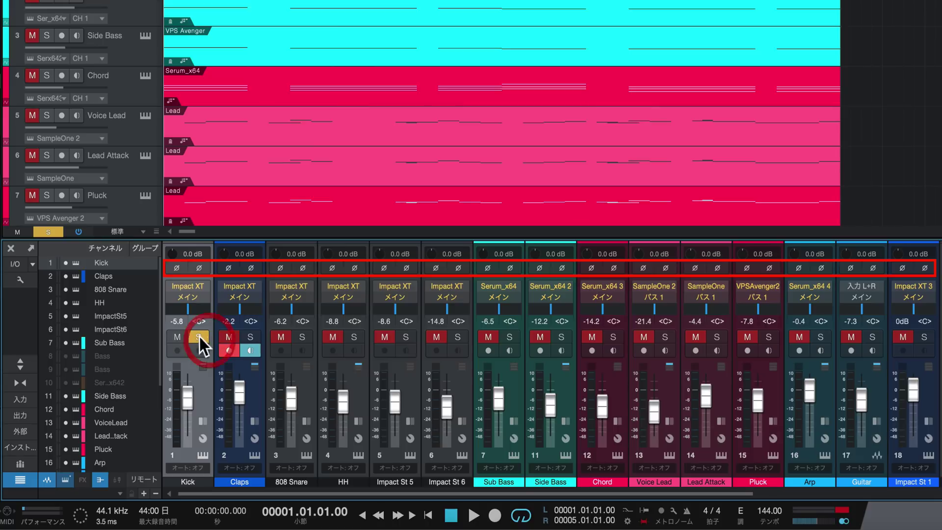
# Solo Kick, Sub Bass and Side Bass, and invert both polarity sides of Sub Bass and Side Bass during playback
pyautogui.click(198, 337)
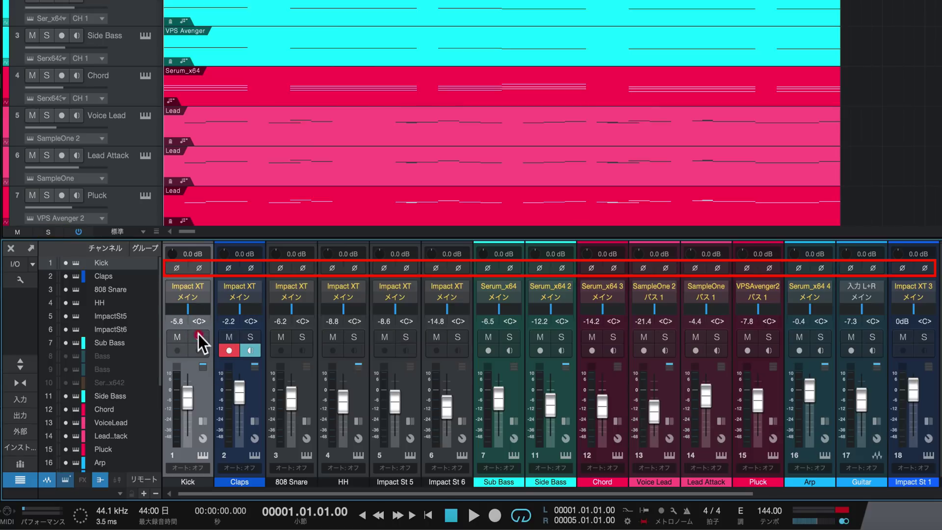
pyautogui.click(199, 336)
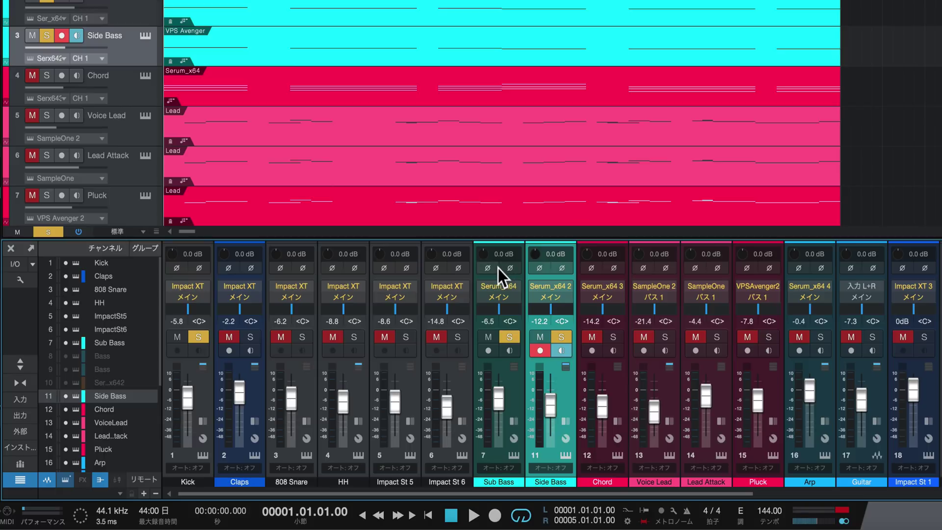
pyautogui.press('space')
pyautogui.click(488, 267)
pyautogui.click(510, 267)
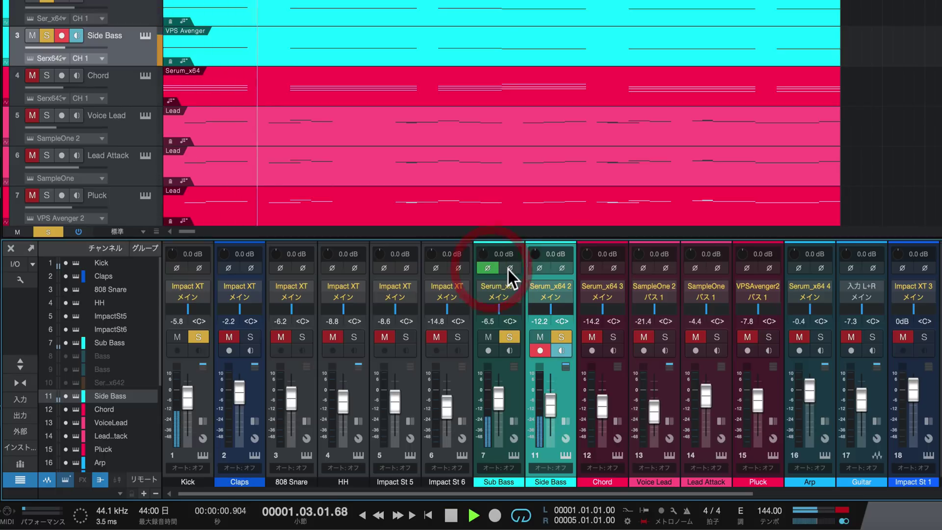
pyautogui.click(539, 268)
pyautogui.click(562, 267)
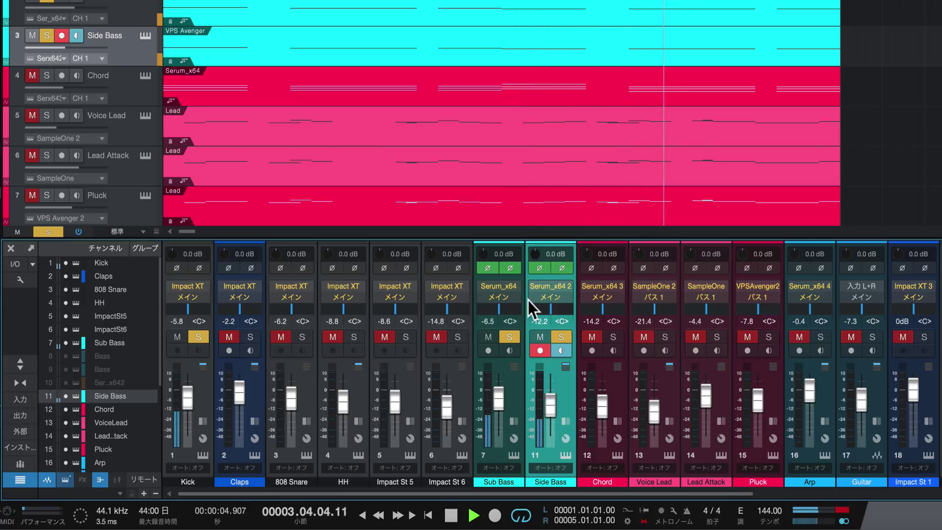
# Invert both polarity sides of Kick, restore normal polarity on Side Bass, and stop playback
pyautogui.click(178, 268)
pyautogui.click(199, 267)
pyautogui.click(539, 268)
pyautogui.click(561, 268)
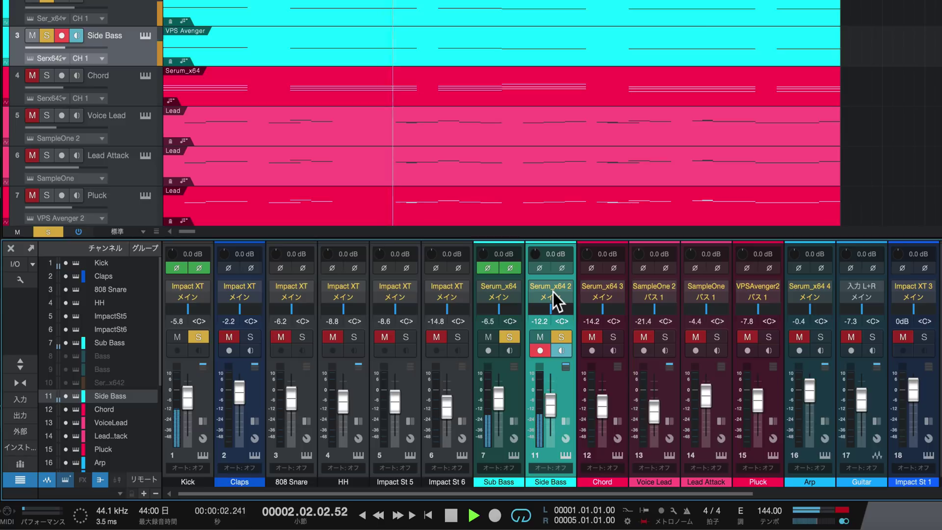
pyautogui.press('space')
pyautogui.click(474, 250)
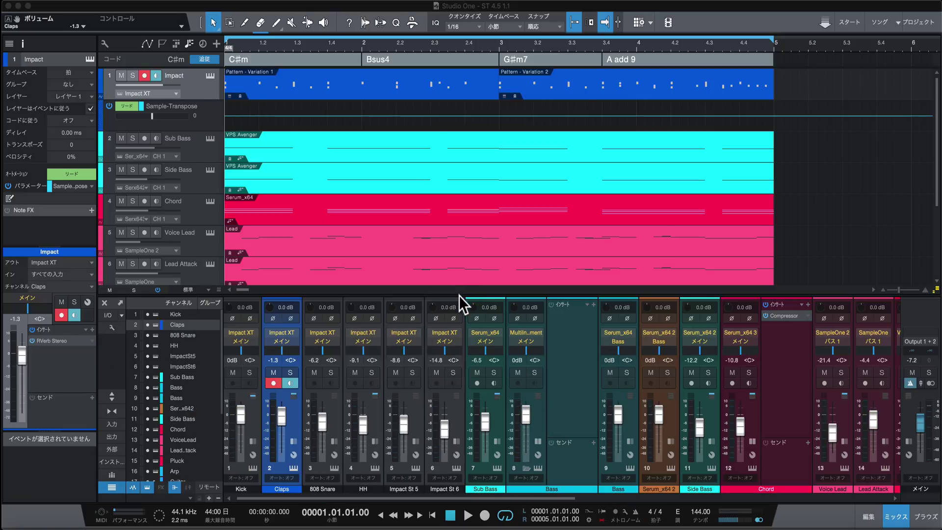
# Enlarge the mixer and set its level meters to Peak/RMS with an RMS length of 3 s
pyautogui.moveTo(458, 296); pyautogui.dragTo(366, 134)
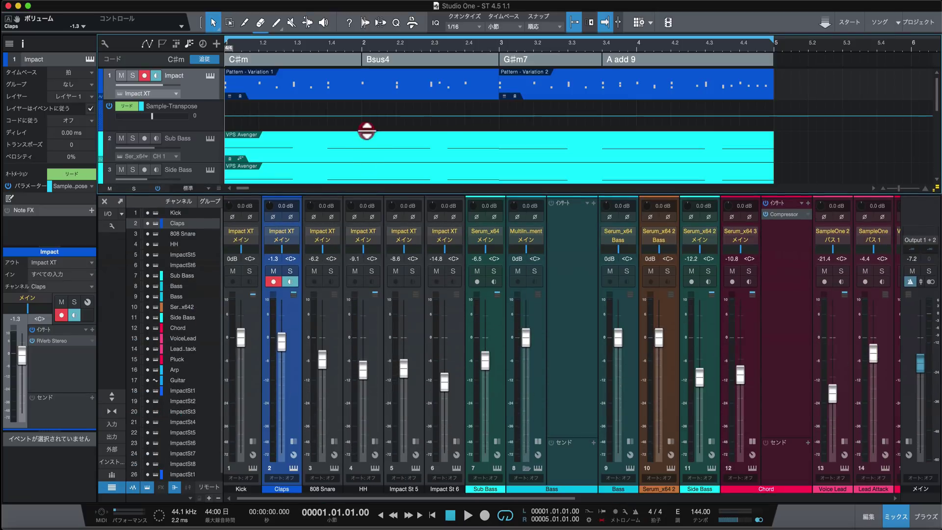
pyautogui.rightClick(276, 425)
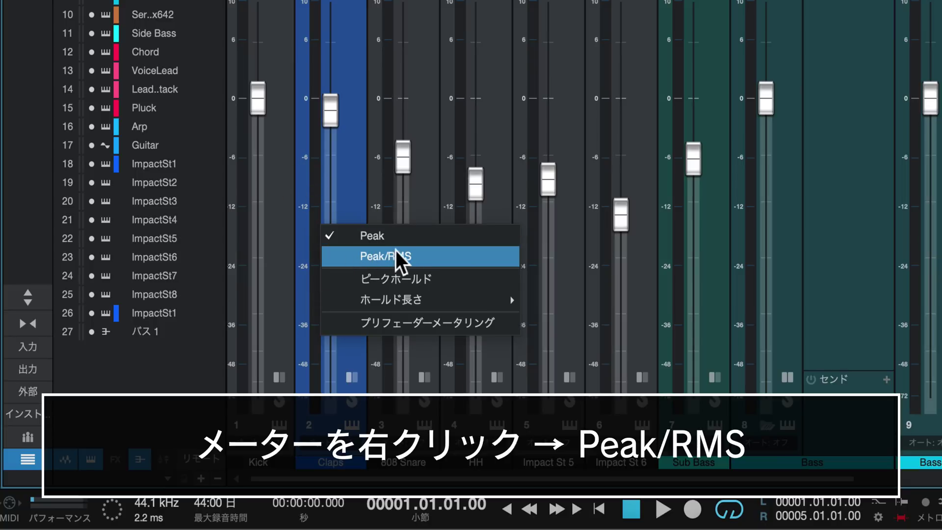
pyautogui.click(411, 255)
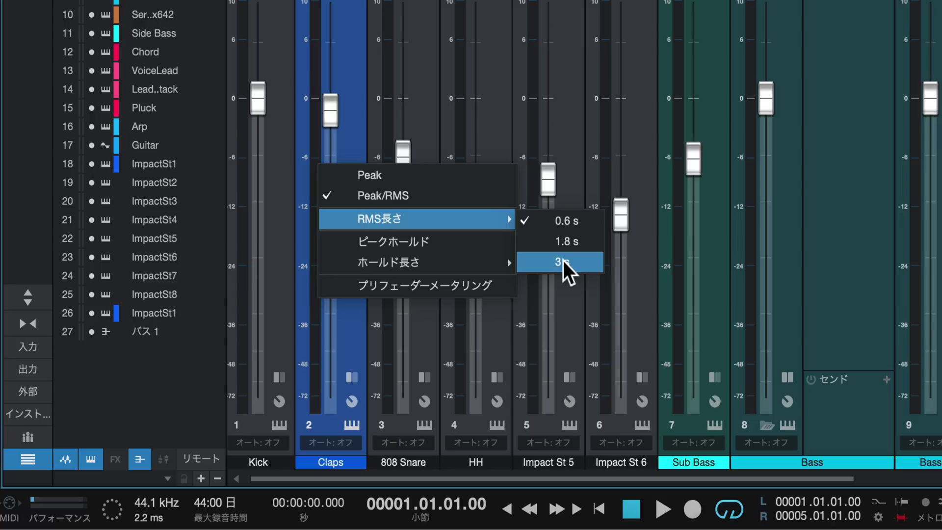
pyautogui.click(563, 261)
# Turn on peak hold for the meters, review the hold length options, and play the song to compare peak and RMS levels
pyautogui.rightClick(311, 221)
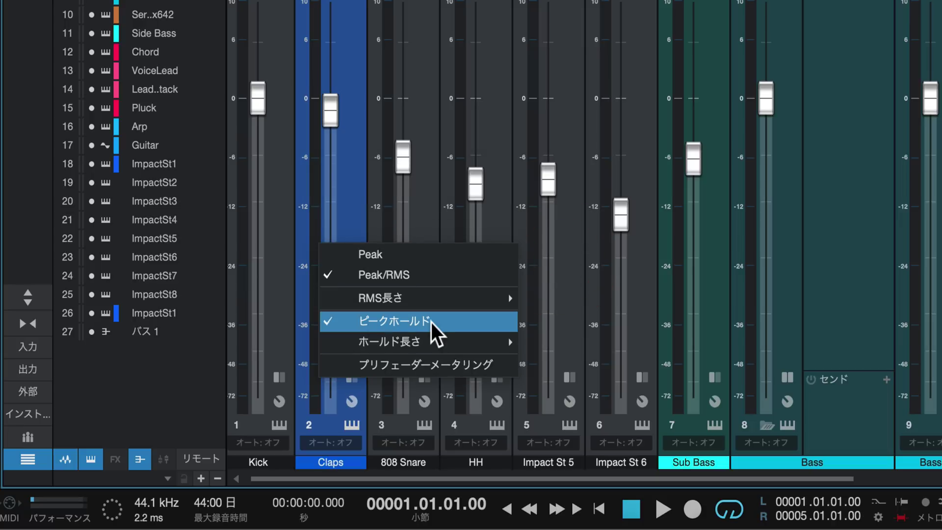
pyautogui.moveTo(441, 342)
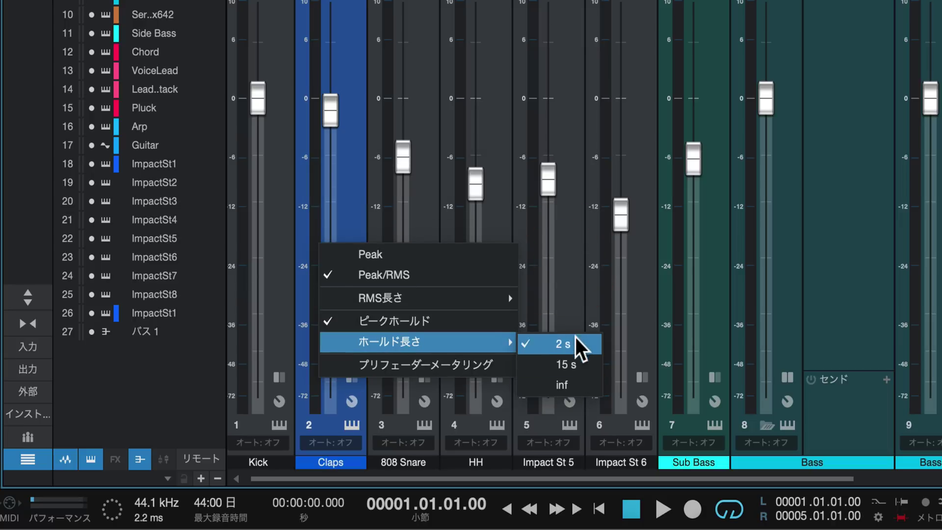
pyautogui.click(339, 205)
pyautogui.press('space')
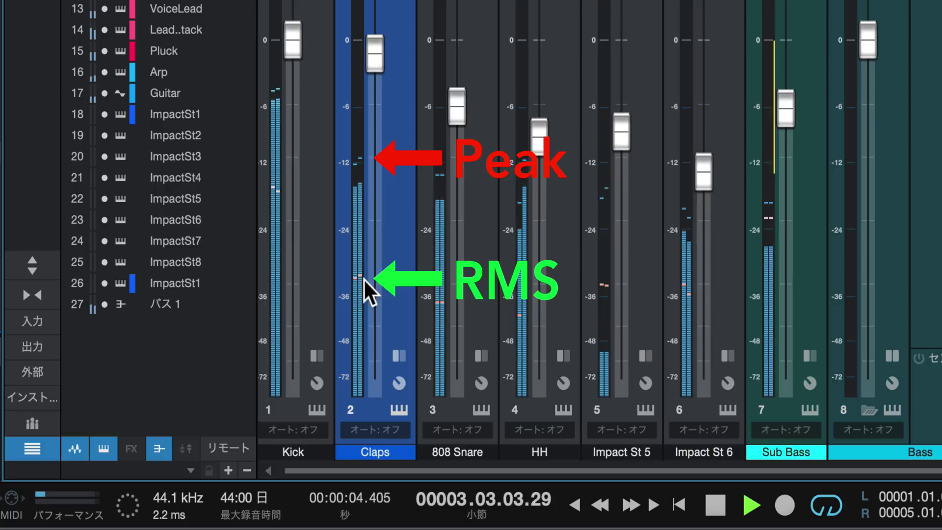
pyautogui.press('space')
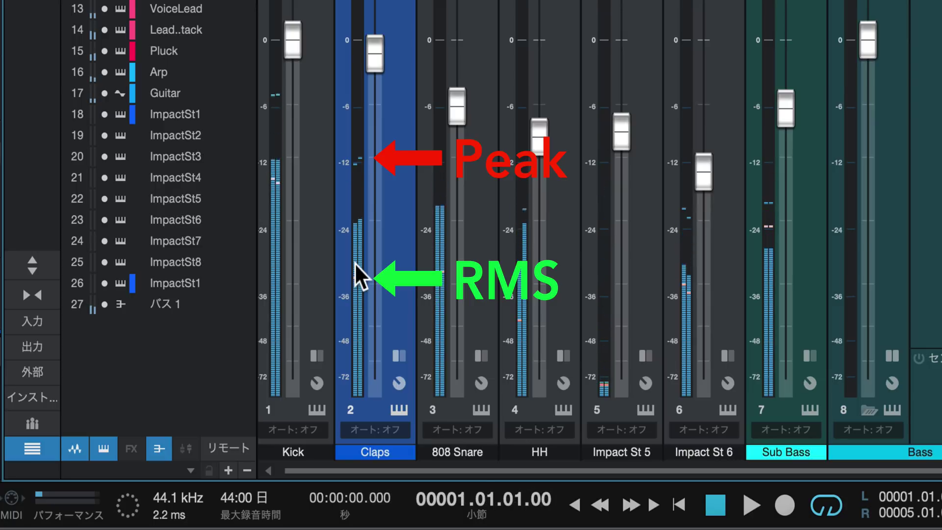
# Enable pre-fader metering (プリフェーダーメータリング) and set the Sub Bass fader to -6.4 dB during playback
pyautogui.rightClick(355, 263)
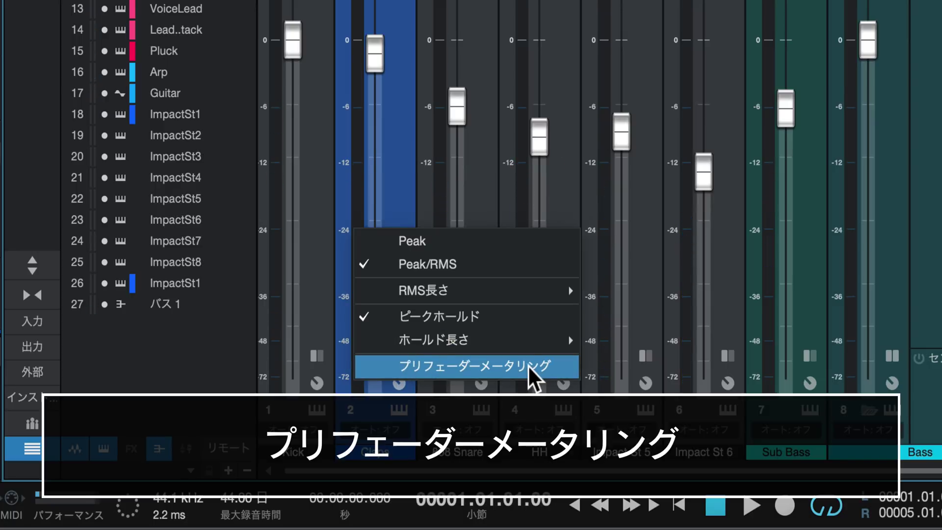
pyautogui.click(521, 367)
pyautogui.press('space')
pyautogui.moveTo(786, 108)
pyautogui.mouseDown()
pyautogui.moveTo(786, 175)
pyautogui.moveTo(789, 19)
pyautogui.moveTo(790, 114)
pyautogui.mouseUp()
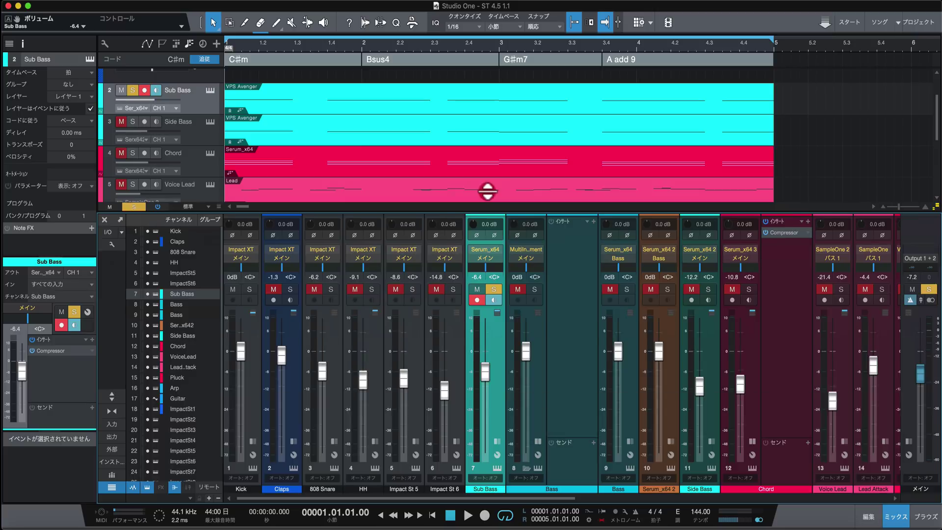
# Reduce the mixer's height and select the consecutive channels from Kick to Impact St 6
pyautogui.moveTo(485, 201); pyautogui.dragTo(481, 293)
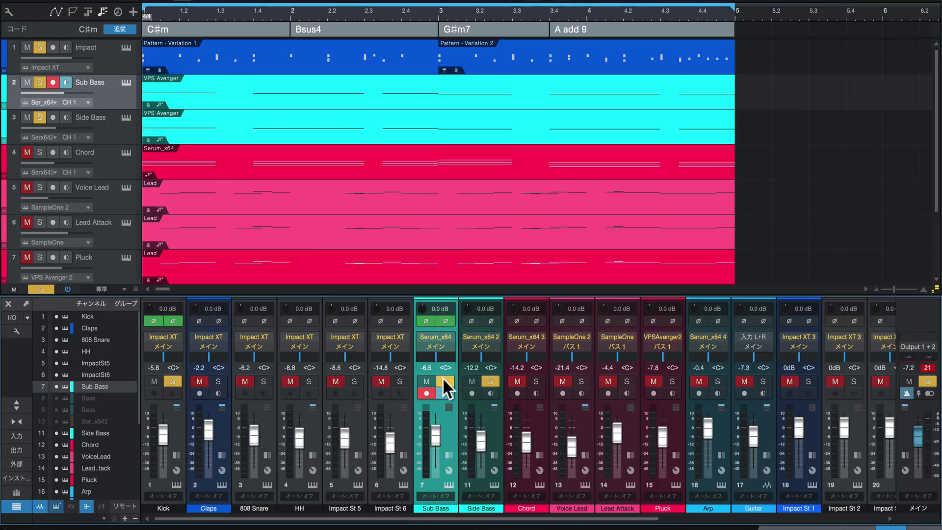
pyautogui.click(166, 505)
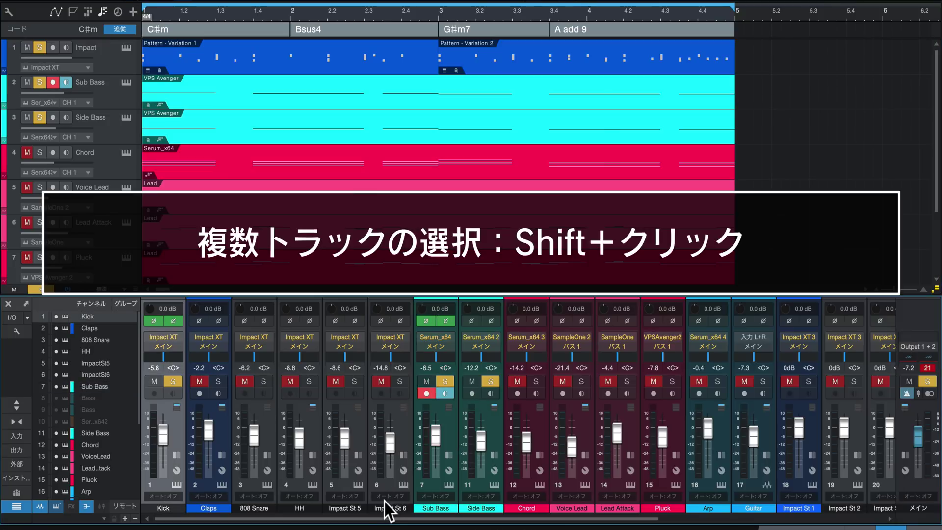
pyautogui.keyDown('shift'); pyautogui.click(392, 484); pyautogui.keyUp('shift')
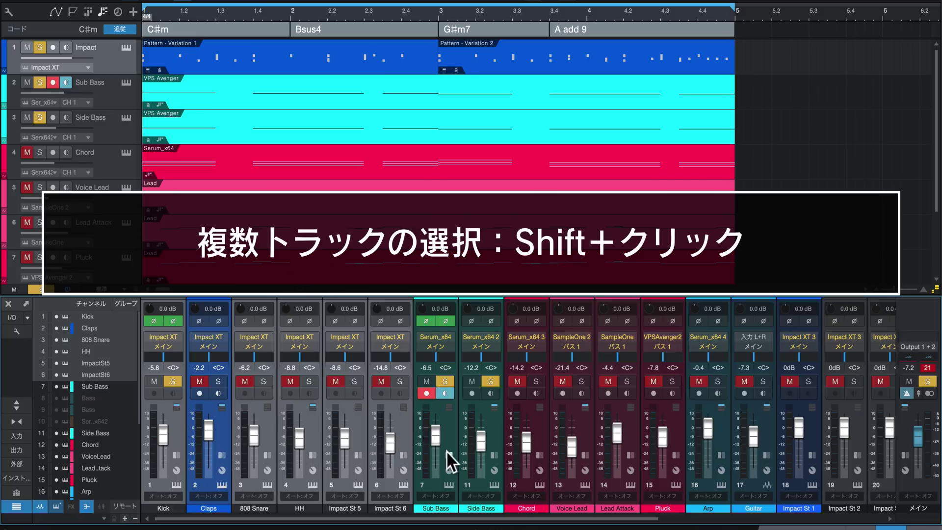
# Select only the Sub Bass and Side Bass channels together, leaving Kick and 808 Snare out of the selection
pyautogui.click(452, 417)
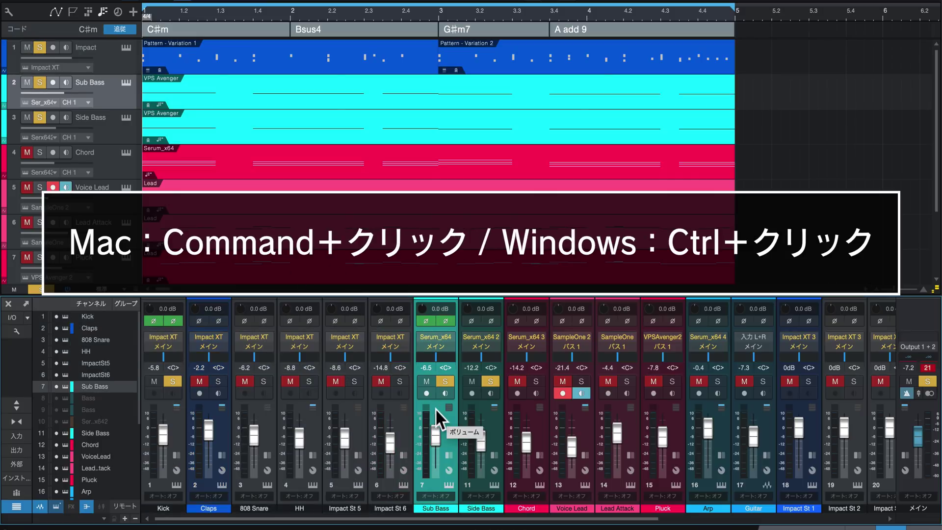
pyautogui.keyDown('ctrl'); pyautogui.click(181, 418); pyautogui.keyUp('ctrl')
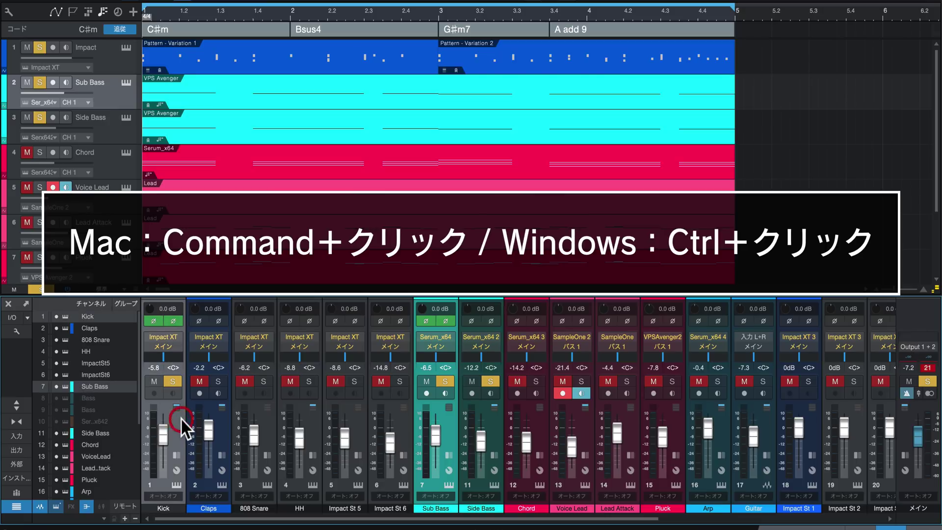
pyautogui.keyDown('ctrl'); pyautogui.click(270, 411); pyautogui.keyUp('ctrl')
pyautogui.keyDown('ctrl'); pyautogui.click(269, 413); pyautogui.keyUp('ctrl')
pyautogui.keyDown('ctrl'); pyautogui.click(180, 413); pyautogui.keyUp('ctrl')
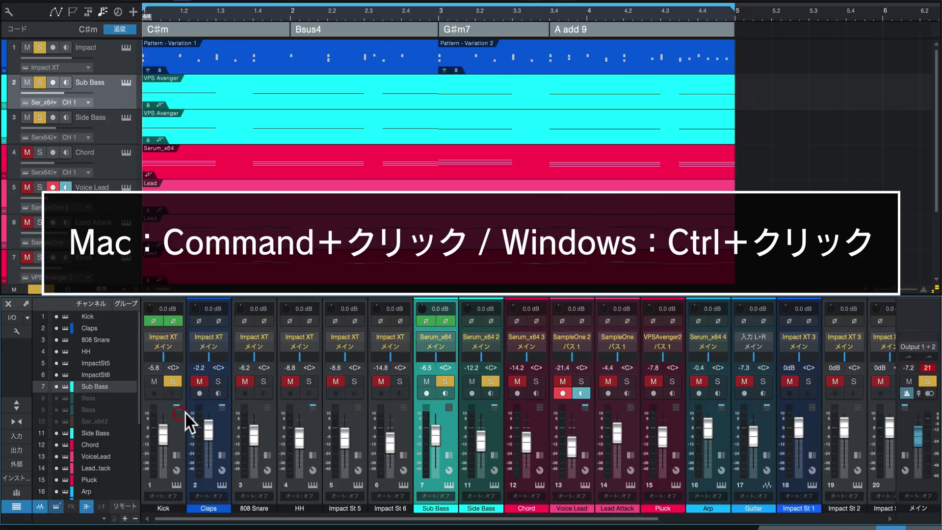
pyautogui.keyDown('ctrl'); pyautogui.click(483, 419); pyautogui.keyUp('ctrl')
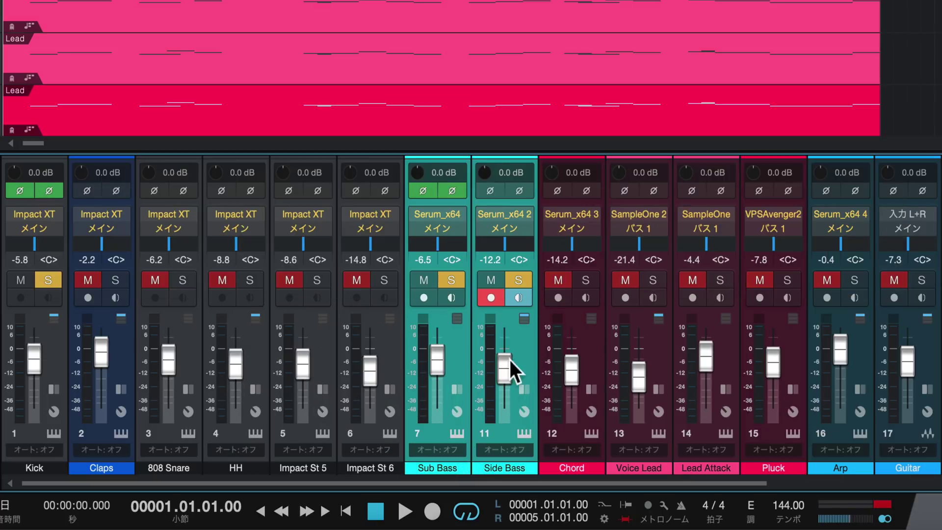
# Group the selected Sub Bass and Side Bass tracks under the name Bass
pyautogui.rightClick(521, 344)
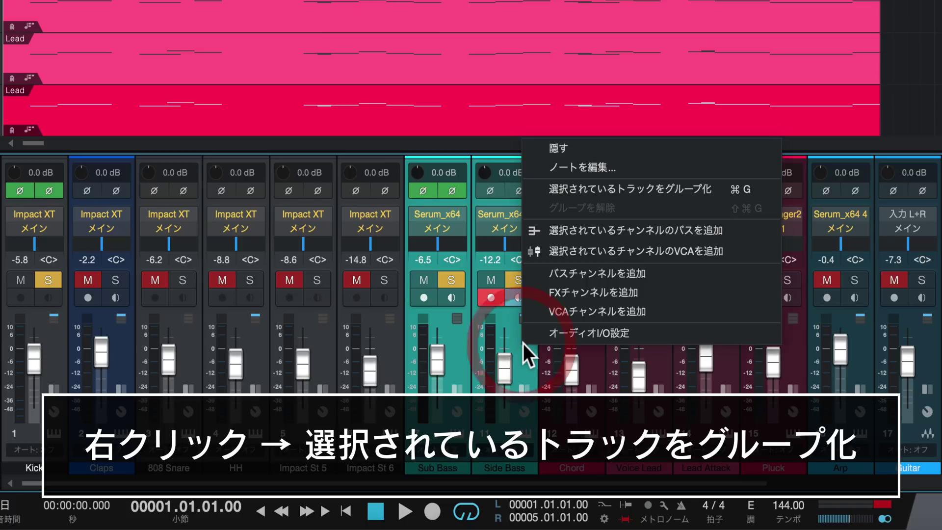
pyautogui.click(708, 186)
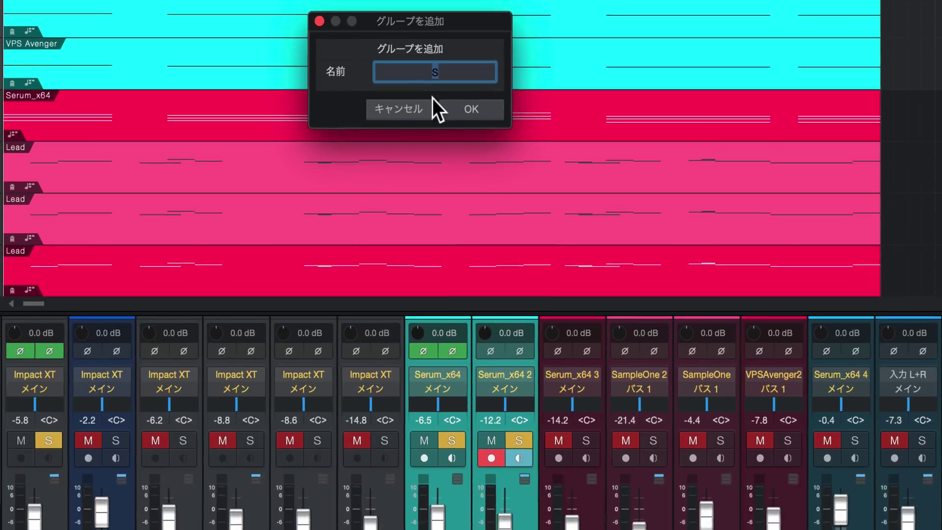
pyautogui.write('Bass')
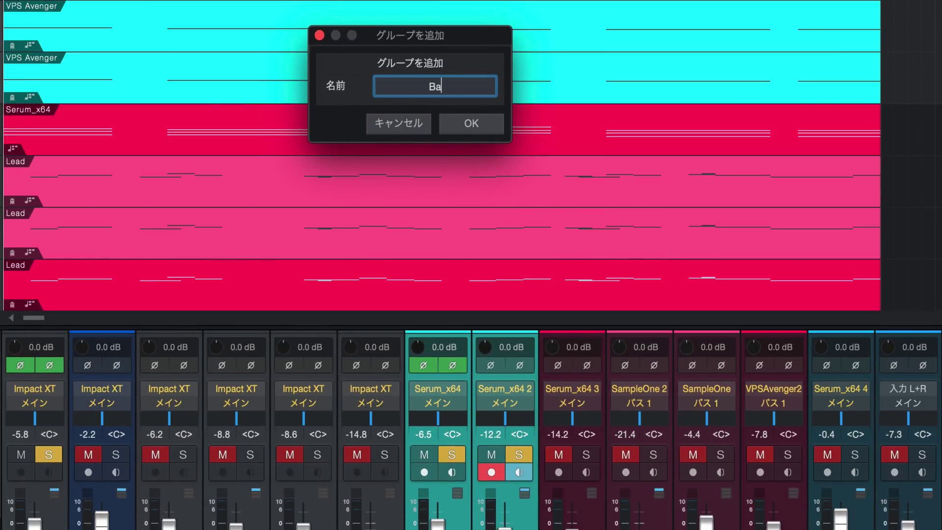
pyautogui.click(475, 122)
# Try moving the grouped bass events further along the timeline and splitting the Sub Bass and Side Bass events together at two points
pyautogui.moveTo(333, 162); pyautogui.dragTo(495, 162)
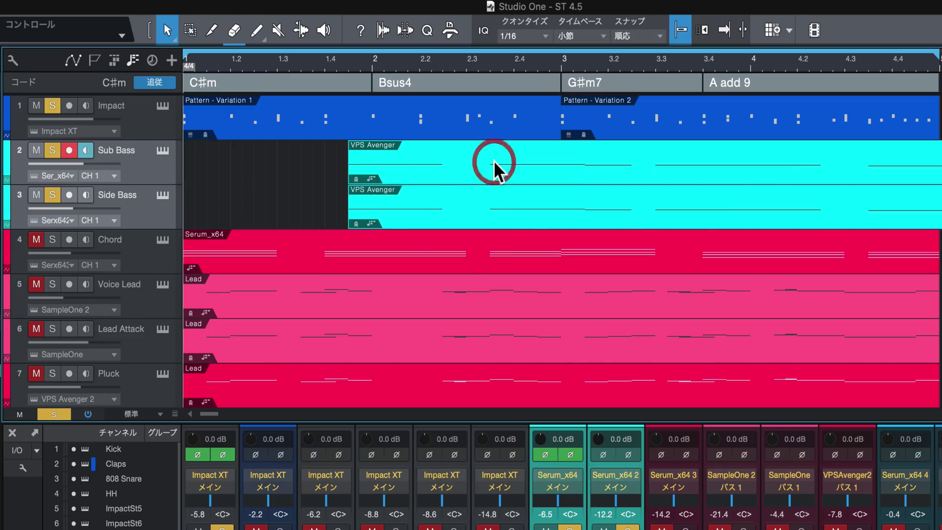
pyautogui.press('super+z')
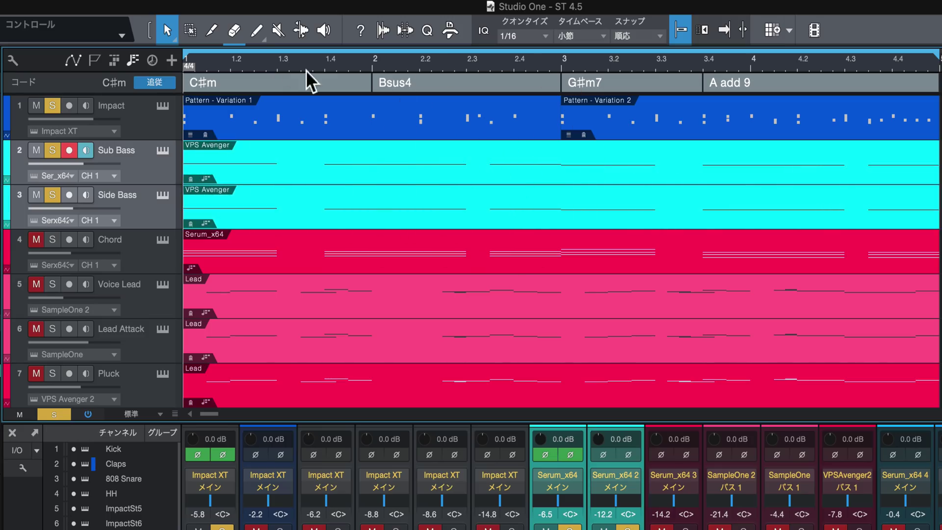
pyautogui.click(212, 31)
pyautogui.click(325, 188)
pyautogui.click(489, 187)
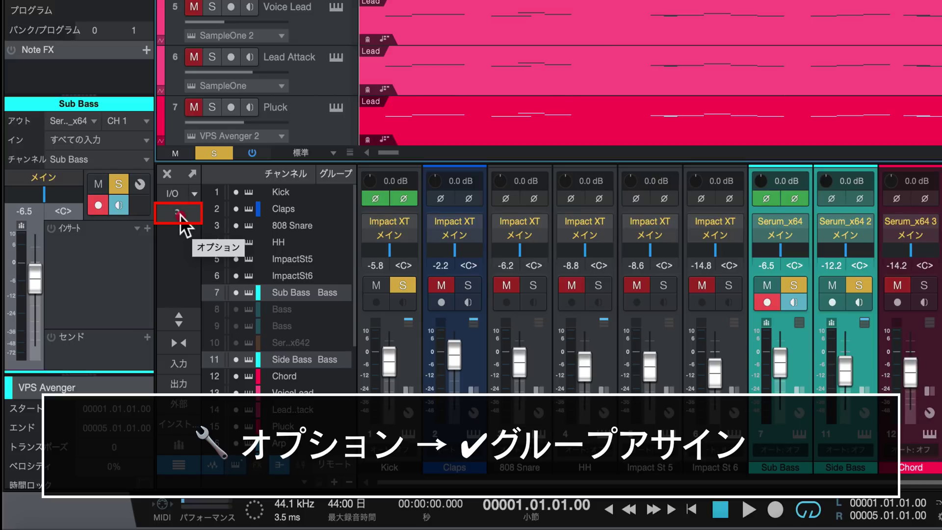
# Enable the group assignment display (グループアサイン) for the channel strips in the console options
pyautogui.click(179, 215)
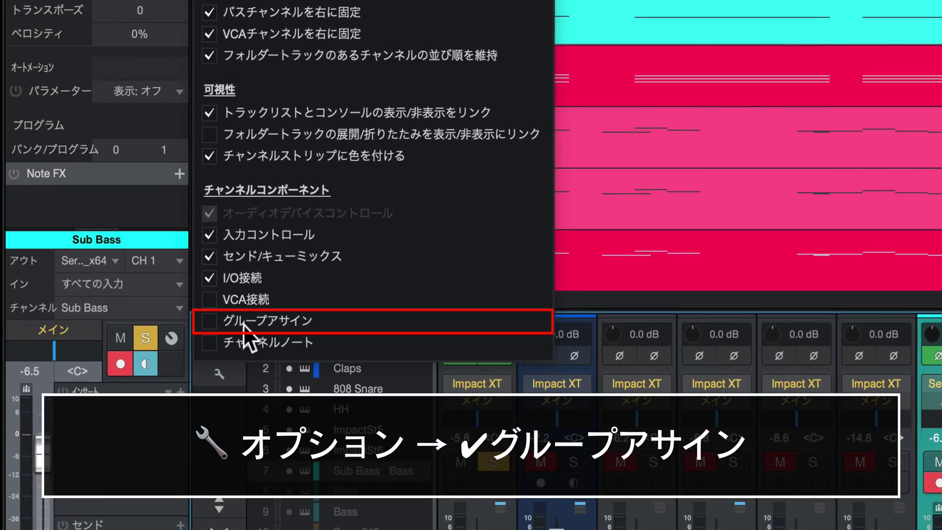
pyautogui.click(211, 322)
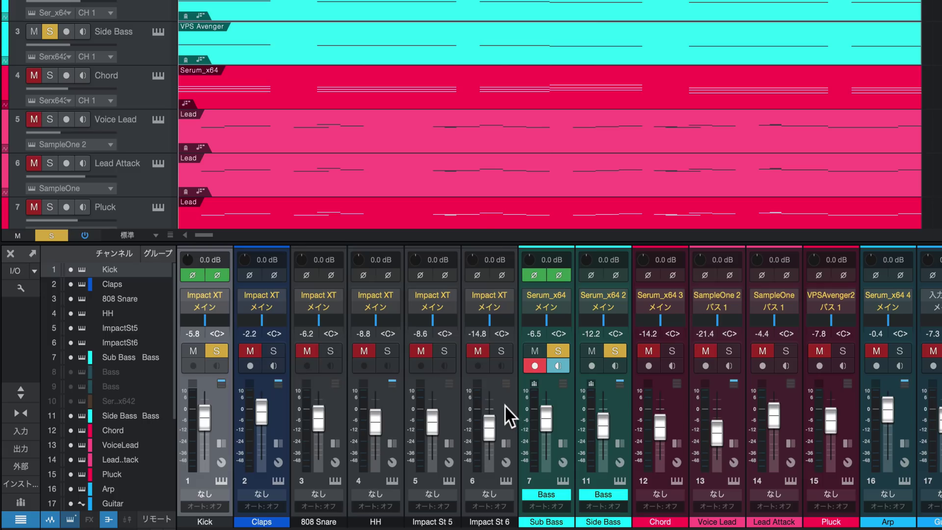
# Group the channels from Kick to Impact St 6 under the name Drums
pyautogui.keyDown('shift'); pyautogui.click(504, 405); pyautogui.keyUp('shift')
pyautogui.rightClick(507, 401)
pyautogui.click(539, 254)
pyautogui.write('Dru')
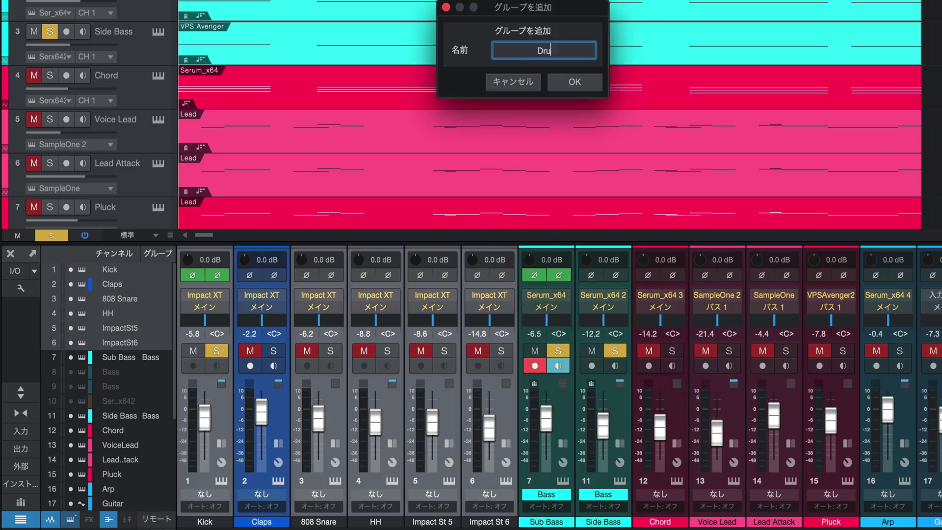
pyautogui.write('ms')
pyautogui.press('Return')
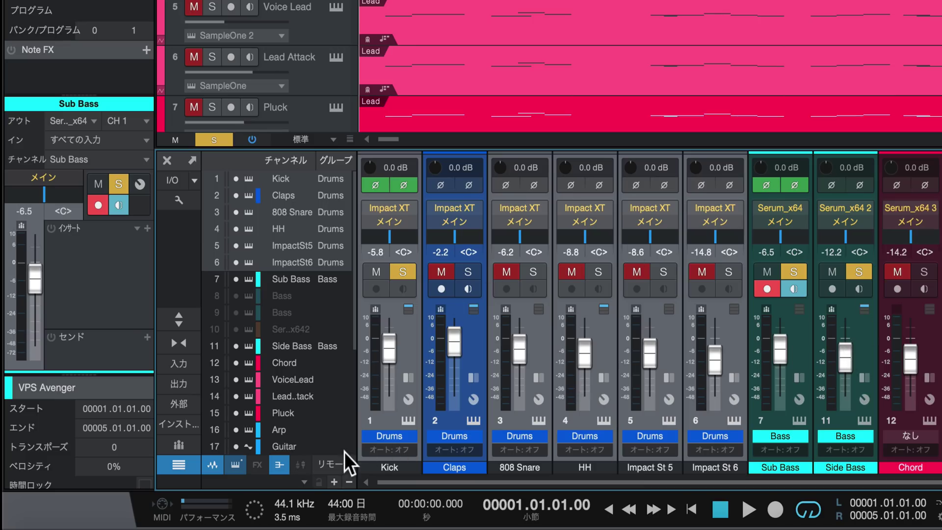
# Show the console's group list, then suspend and reactivate the Bass group
pyautogui.click(178, 444)
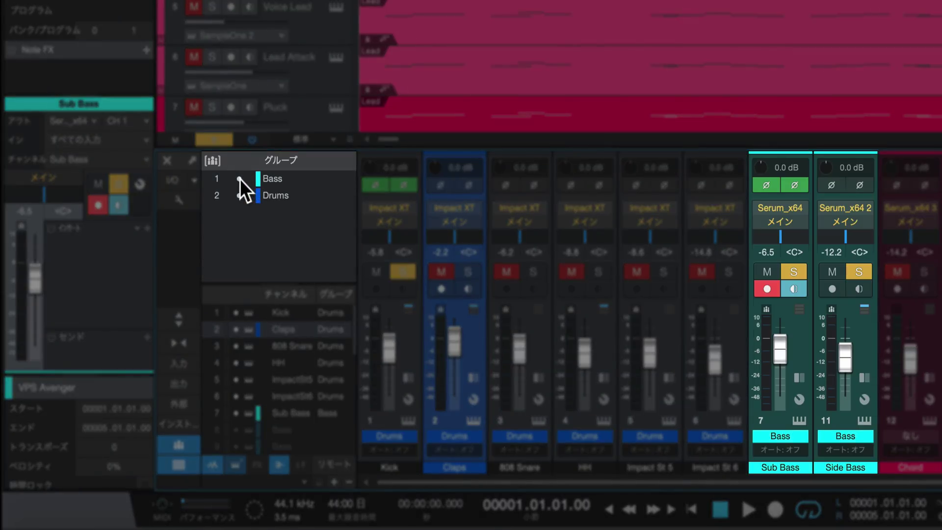
pyautogui.click(240, 179)
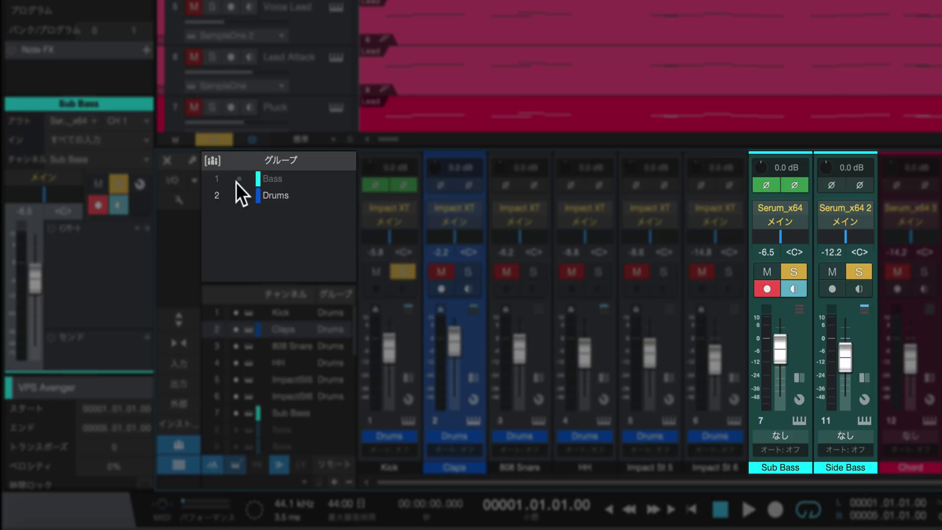
pyautogui.click(238, 179)
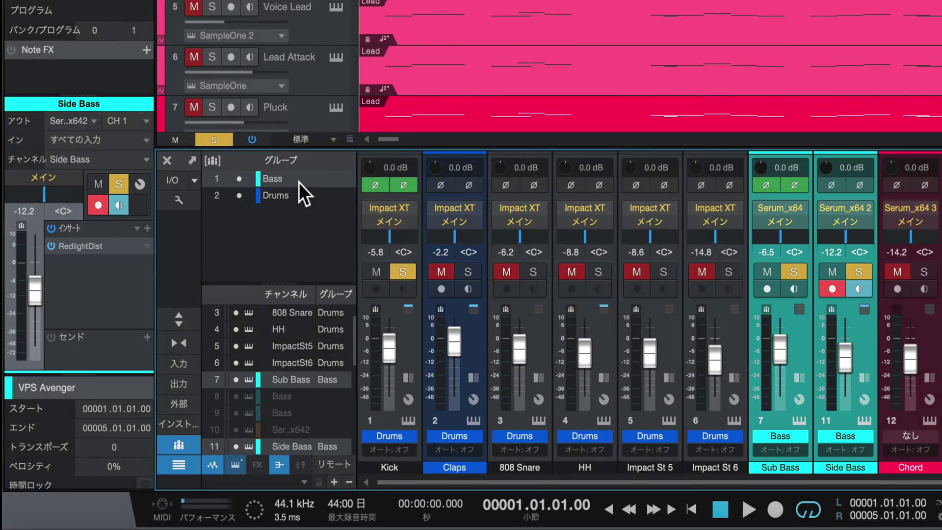
# Review the Bass group's linked attributes, then pan only the Sub Bass channel to R6
pyautogui.rightClick(298, 182)
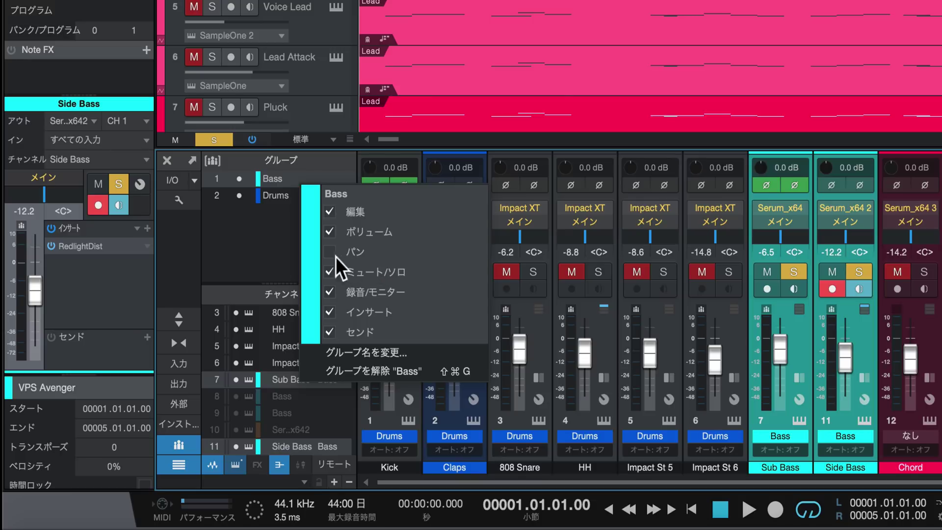
pyautogui.click(283, 251)
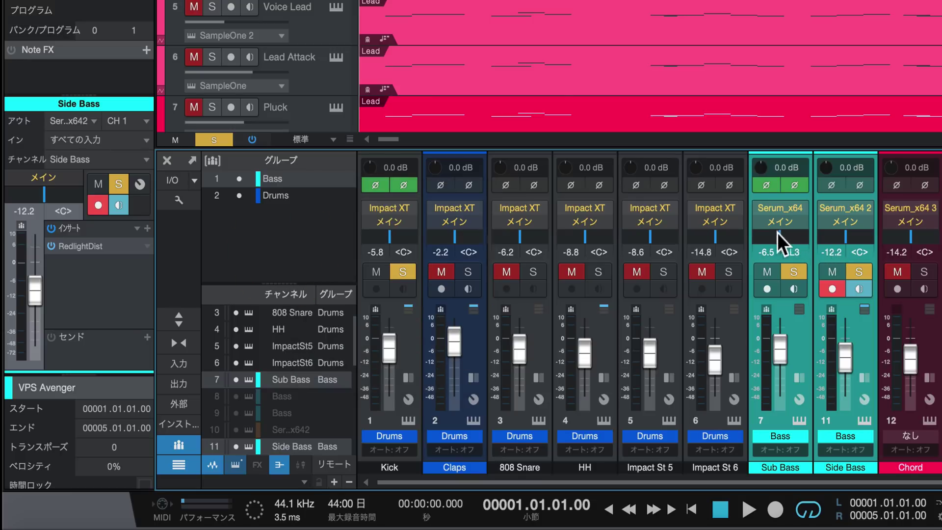
pyautogui.moveTo(792, 232)
pyautogui.mouseDown()
pyautogui.moveTo(758, 237)
pyautogui.moveTo(781, 237)
pyautogui.mouseUp()
# Enable pan linking (パン) for the Bass group and pan both channels together, ending at R3 for Sub Bass and L15 for Side Bass
pyautogui.rightClick(322, 181)
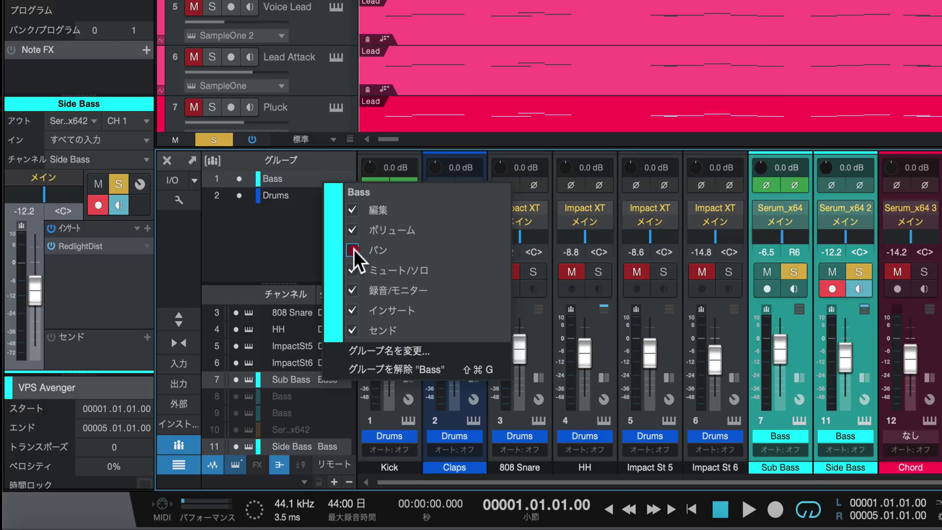
pyautogui.click(353, 249)
pyautogui.moveTo(783, 239)
pyautogui.mouseDown()
pyautogui.moveTo(774, 239)
pyautogui.moveTo(796, 240)
pyautogui.mouseUp()
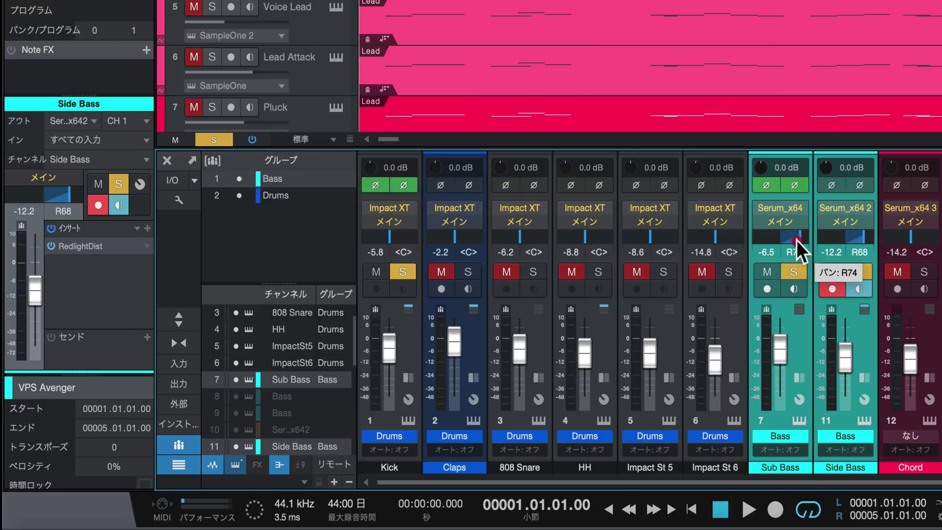
# Adjust the bass faders together and individually to -4.4 dB for Sub Bass and -9.2 dB for Side Bass, and recentre only Sub Bass's pan
pyautogui.rightClick(323, 181)
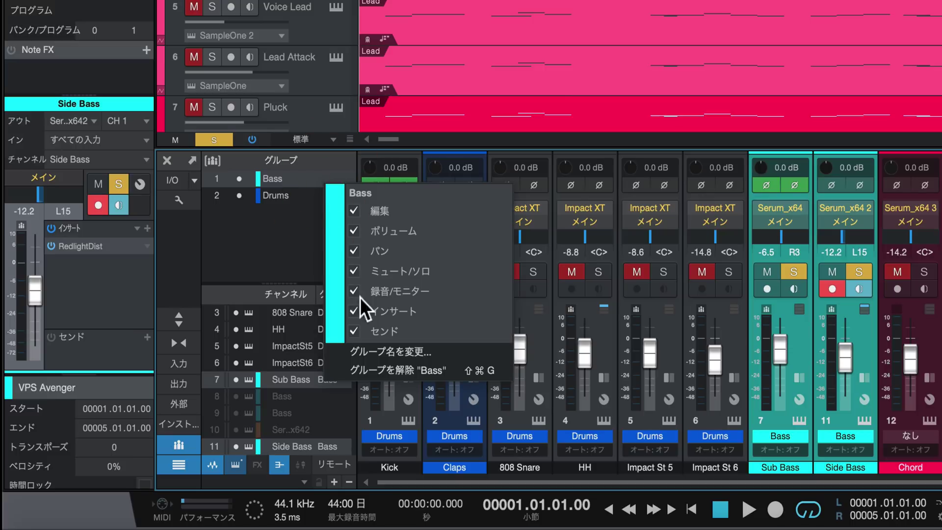
pyautogui.click(263, 303)
pyautogui.moveTo(774, 348); pyautogui.dragTo(773, 344)
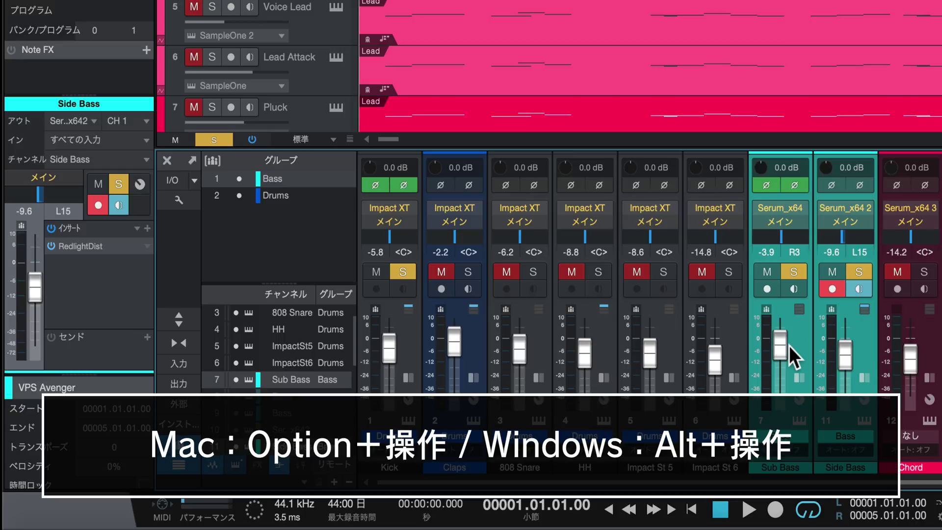
pyautogui.moveTo(851, 360); pyautogui.dragTo(847, 358)
pyautogui.moveTo(781, 239)
pyautogui.mouseDown()
pyautogui.moveTo(758, 240)
pyautogui.moveTo(794, 239)
pyautogui.mouseUp()
pyautogui.keyDown('super'); pyautogui.click(780, 240); pyautogui.keyUp('super')
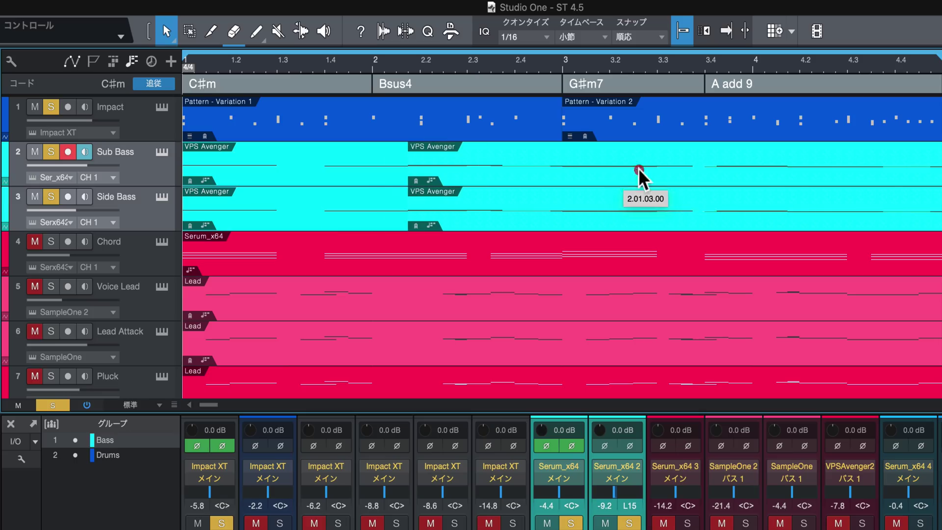
# Split both bass events together just before beat 1.4, Sub Bass alone between 2.3 and 2.4, and Side Bass alone at the A add 9 chord
pyautogui.moveTo(639, 169); pyautogui.dragTo(379, 162)
pyautogui.click(211, 31)
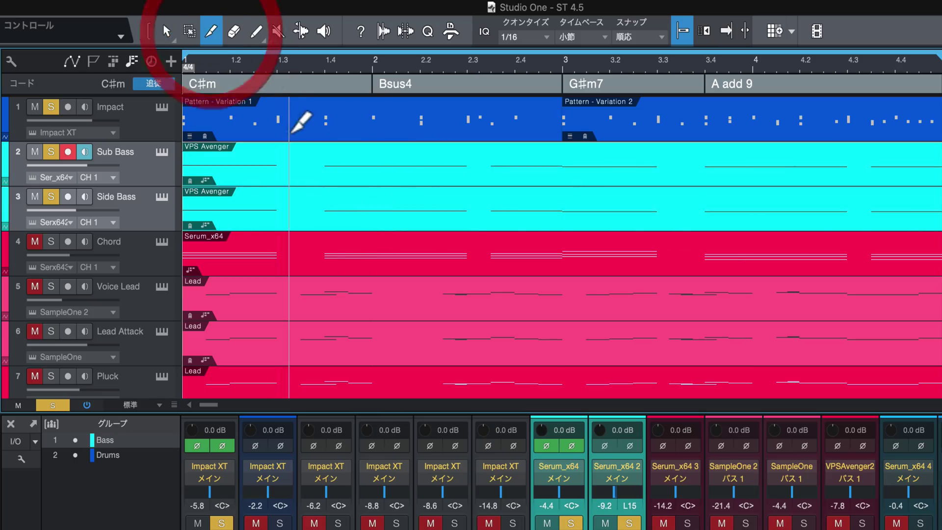
pyautogui.click(300, 151)
pyautogui.click(505, 150)
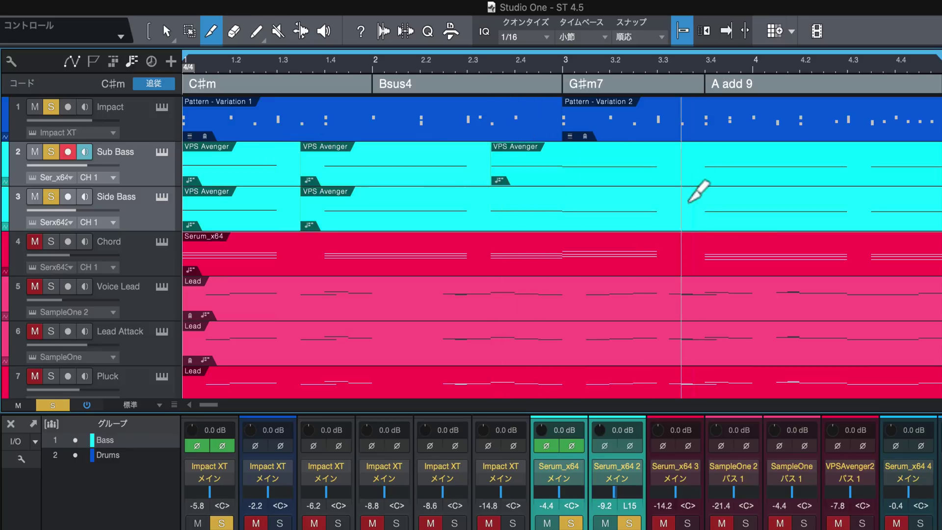
pyautogui.click(706, 196)
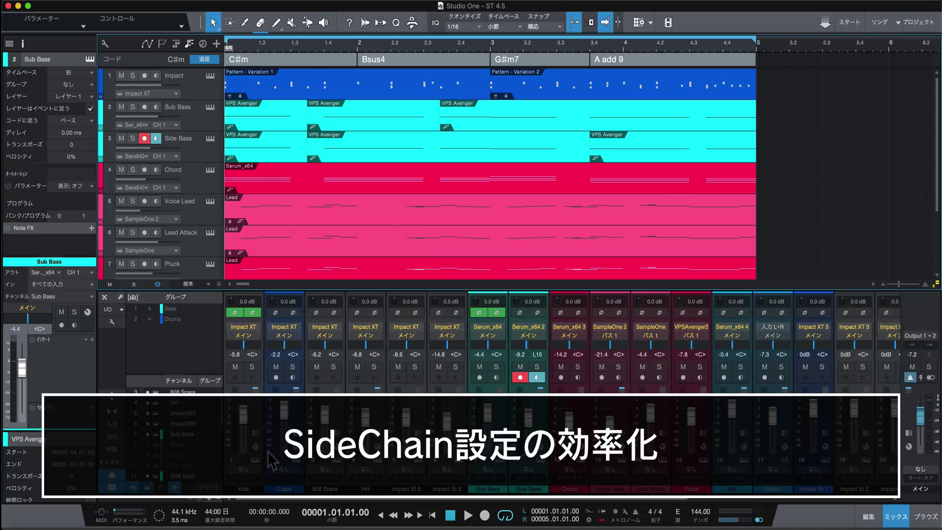
# Solo the Side Bass channel during playback, add Kick to the solo, and stop playback
pyautogui.click(537, 366)
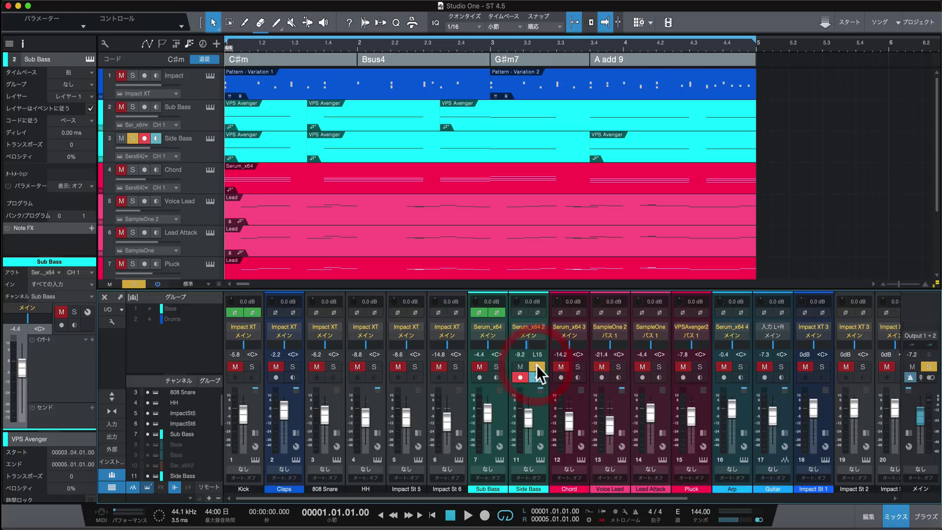
pyautogui.press('space')
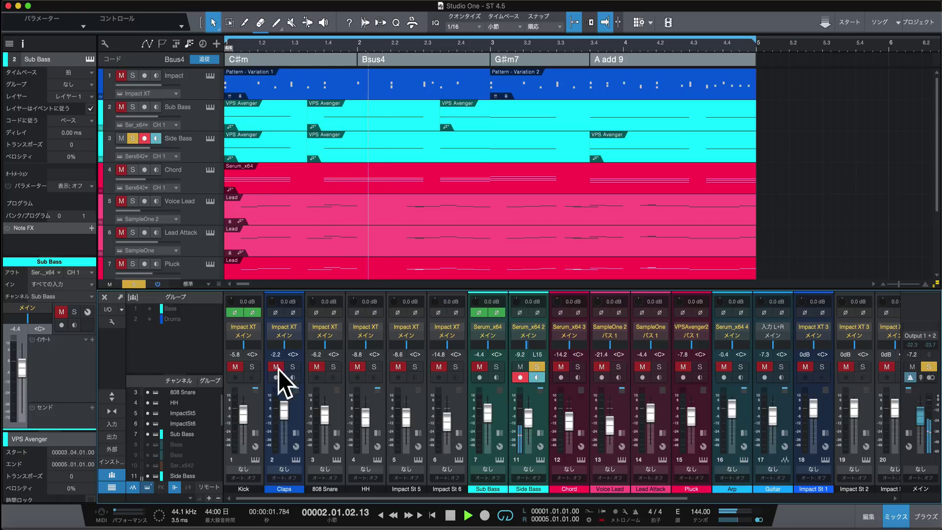
pyautogui.click(252, 367)
pyautogui.press('space')
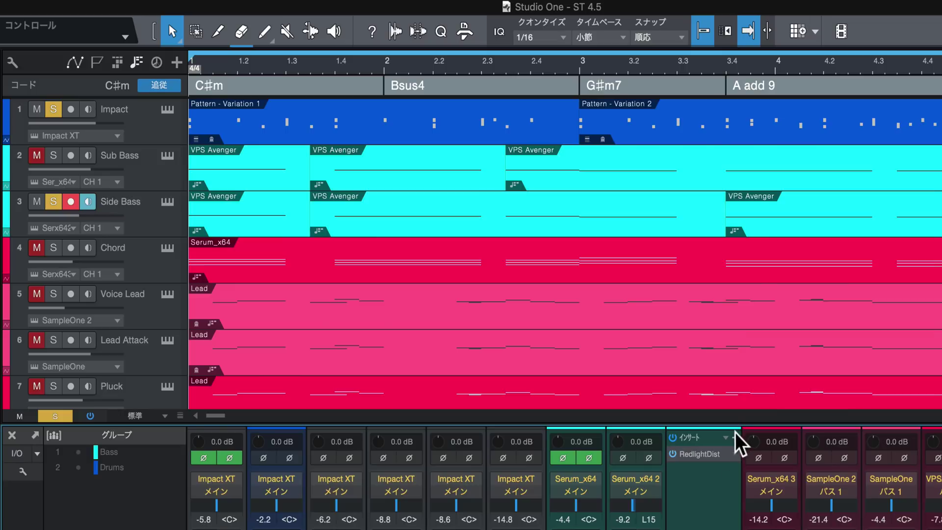
# Insert a Compressor after RedlightDist on the Side Bass channel
pyautogui.click(735, 435)
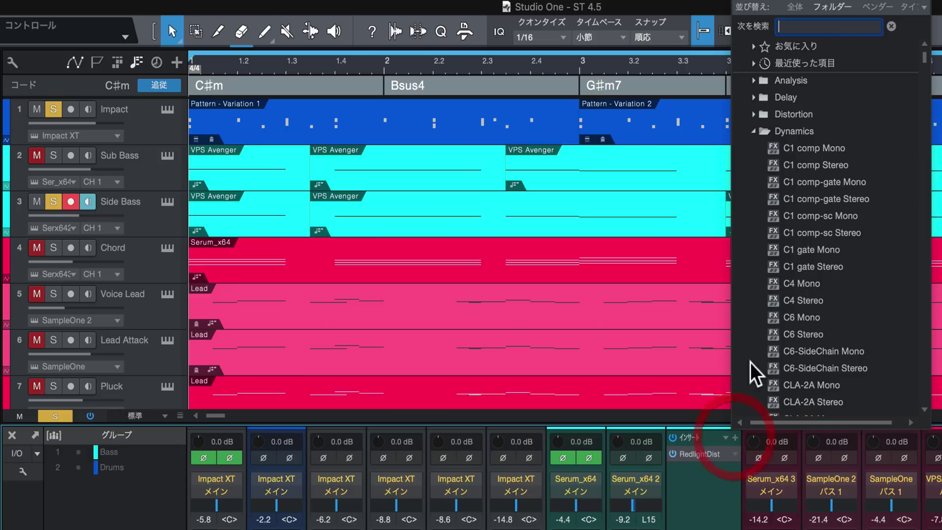
pyautogui.scroll(-5, 812, 301)
pyautogui.click(813, 300)
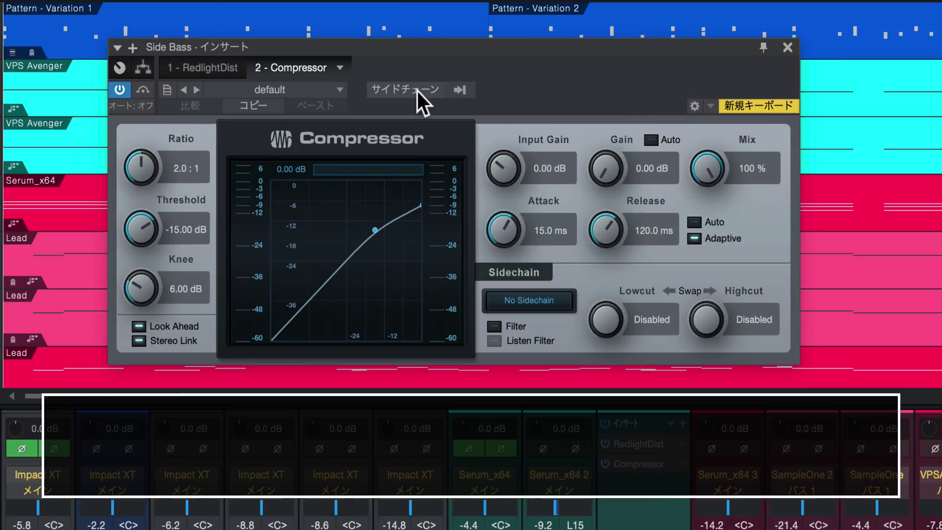
# Turn on the Side Bass Compressor's sidechain (サイドチェーン) and assign Kick as its source
pyautogui.click(497, 164)
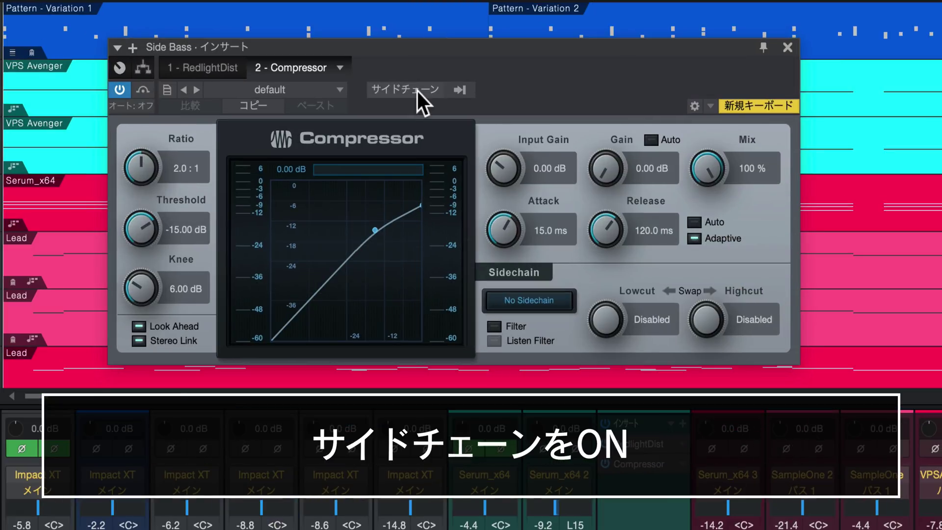
pyautogui.click(461, 90)
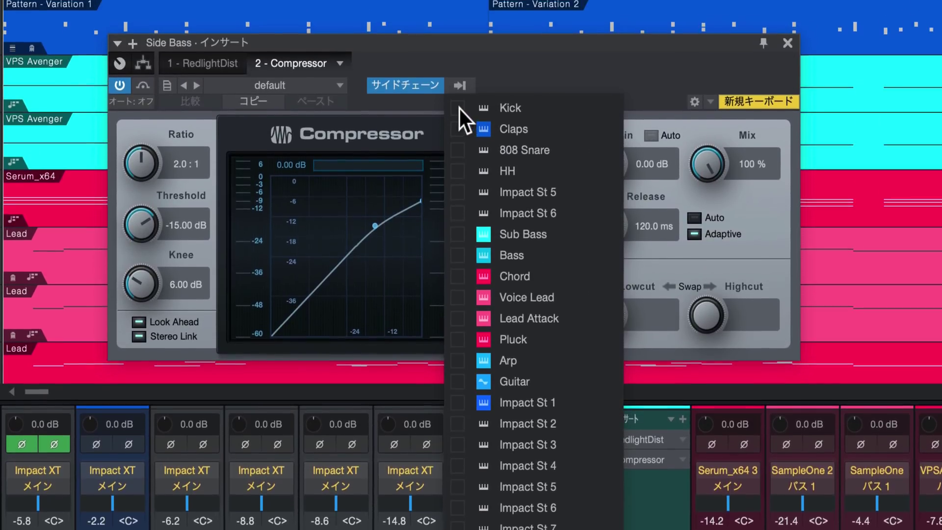
pyautogui.click(458, 33)
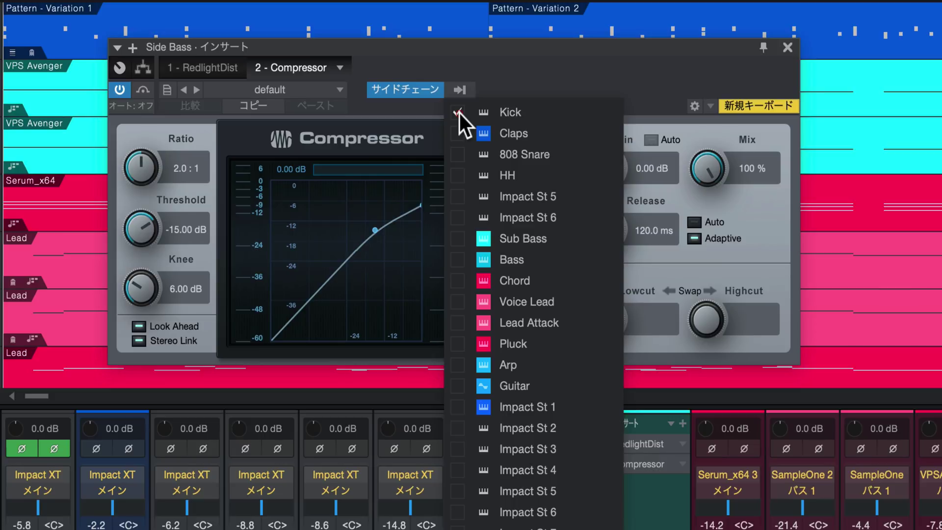
# Set the Side Bass Compressor to ratio 9.4:1, threshold -24.12 dB, attack 0.10 ms and release 46.4 ms
pyautogui.click(526, 80)
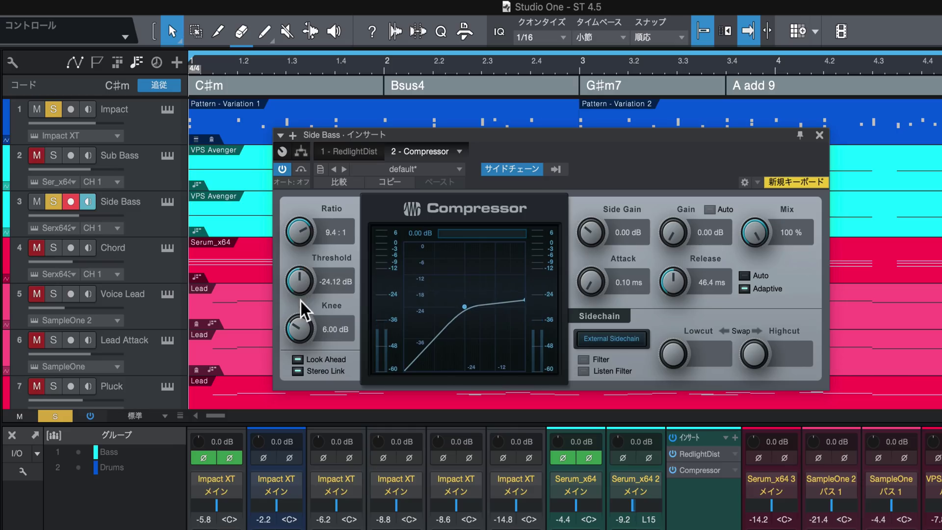
pyautogui.moveTo(140, 229); pyautogui.dragTo(336, 287)
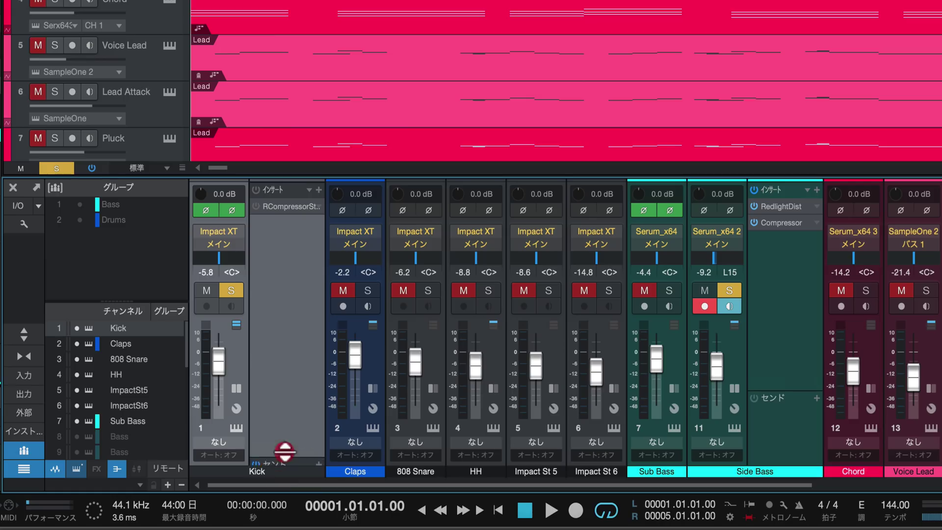
# Enlarge the Kick channel's send section, expand the Sub Bass channel, and copy the Side Bass Compressor to the Sub Bass inserts
pyautogui.moveTo(313, 441); pyautogui.dragTo(313, 344)
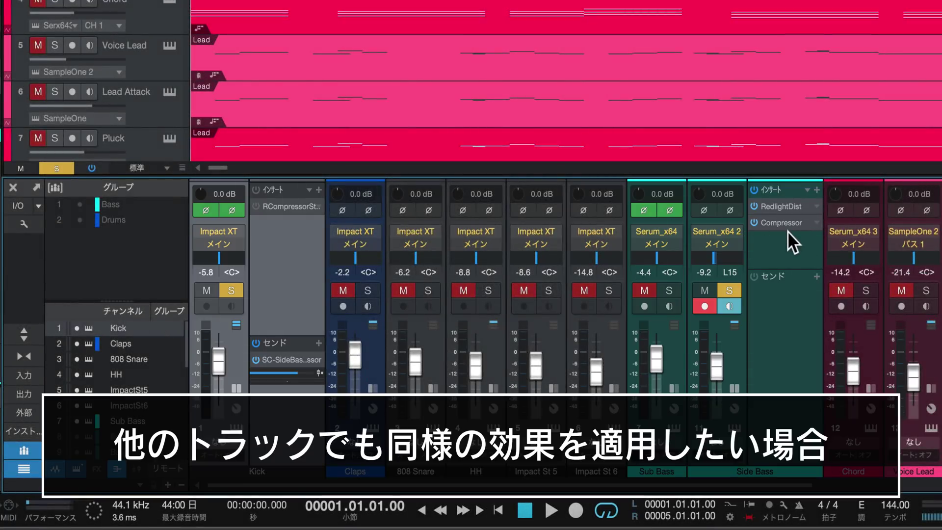
pyautogui.click(675, 386)
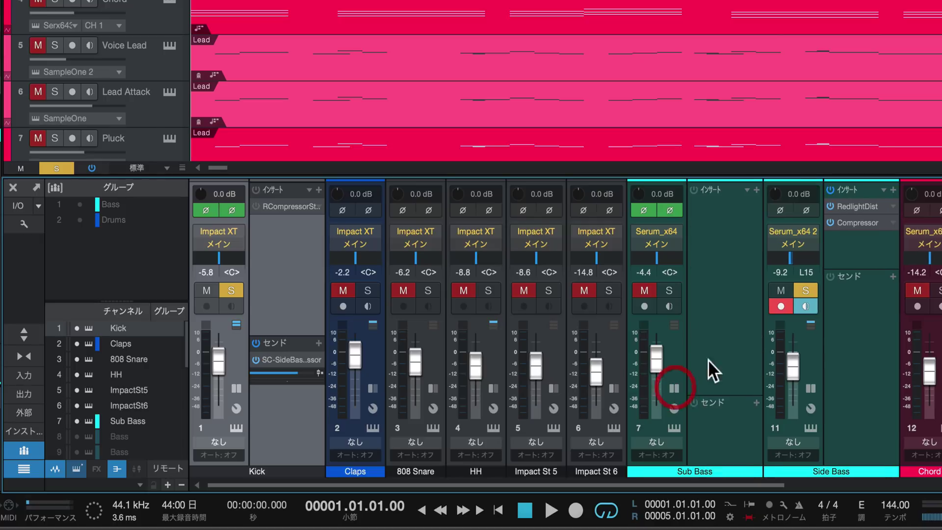
pyautogui.moveTo(873, 219); pyautogui.dragTo(720, 211)
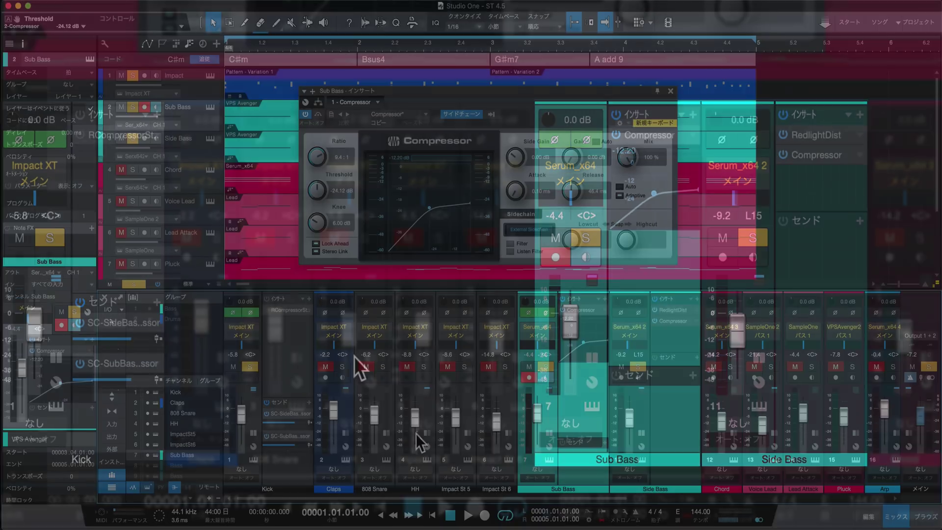
# Play back the Kick with both sidechained bass channels to check the compression, and stop
pyautogui.press('space')
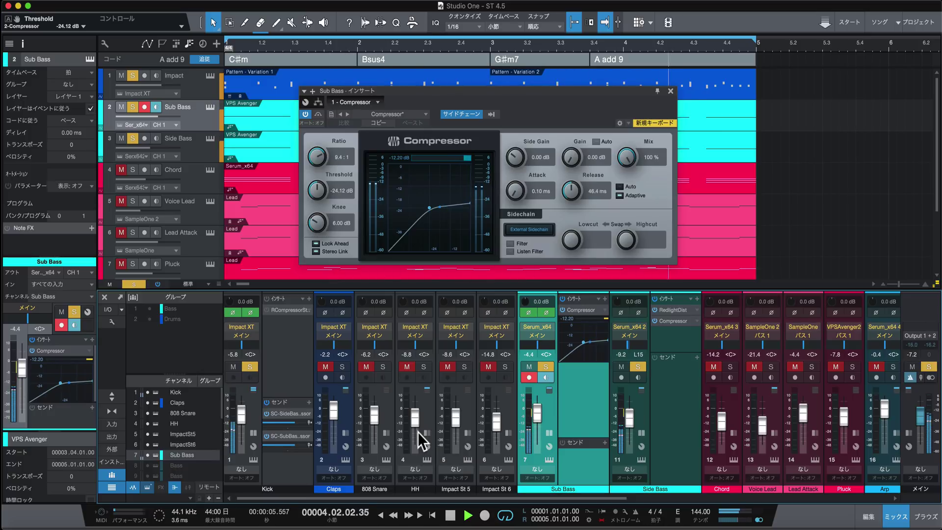
pyautogui.press('space')
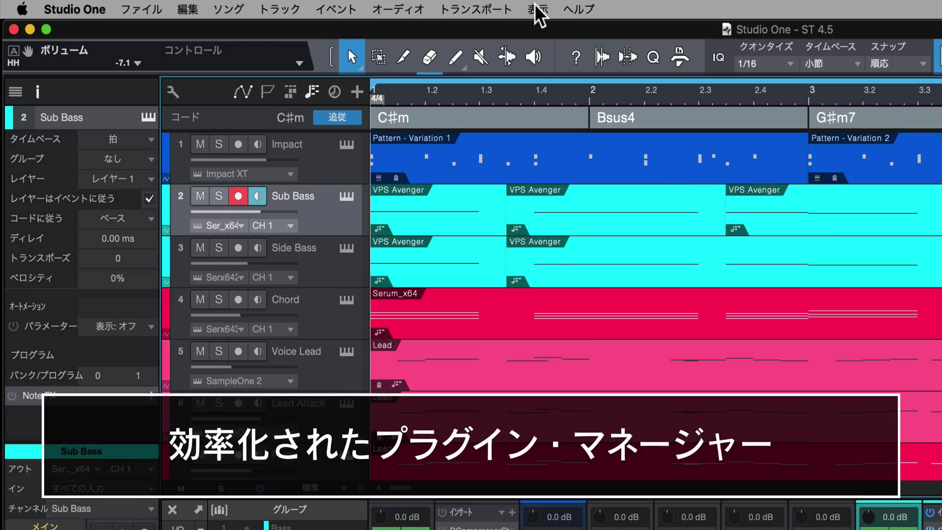
# Open the plug-in manager (プラグインマネージャー) and look through the list of installed plug-ins
pyautogui.click(537, 10)
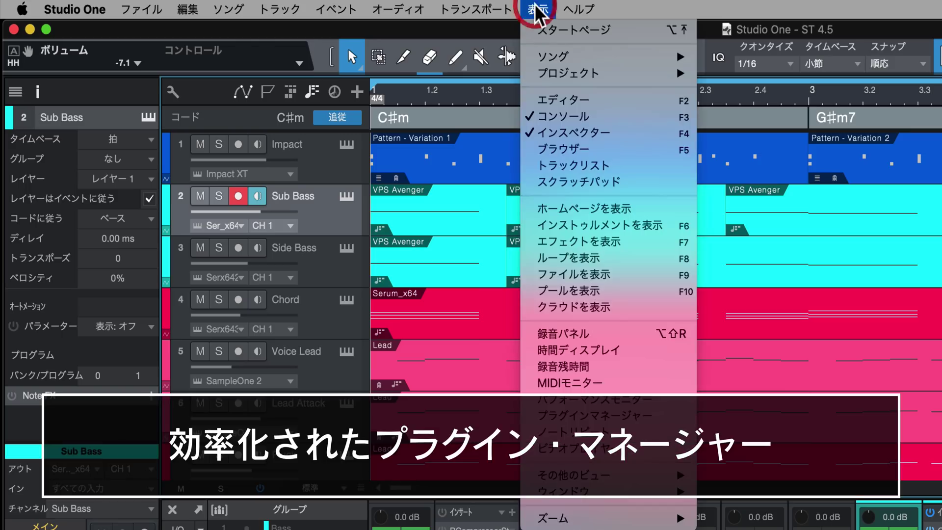
pyautogui.click(597, 415)
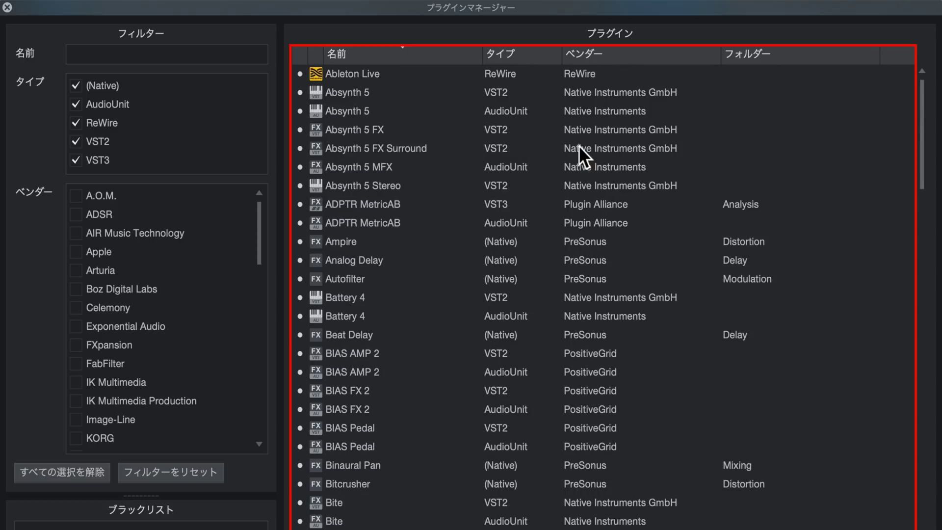
pyautogui.scroll(-20, 574, 241)
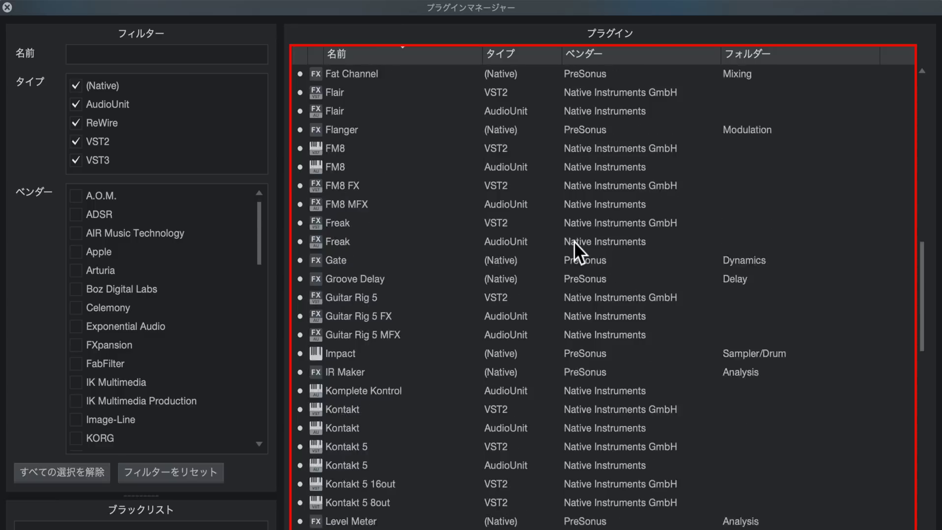
pyautogui.scroll(20, 573, 241)
# Toggle the visibility of the Absynth 5 plug-ins and check the instruments and effects listings in the browser
pyautogui.click(346, 92)
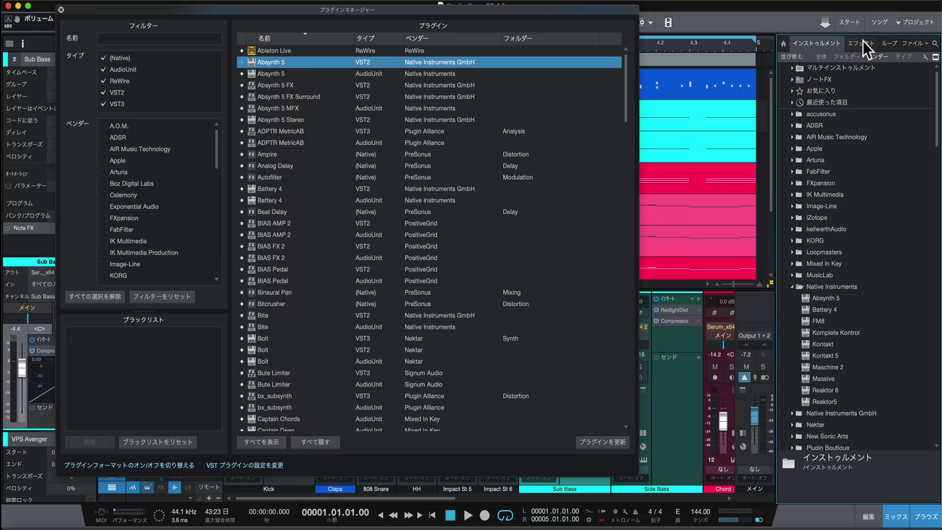
pyautogui.click(861, 43)
pyautogui.click(829, 43)
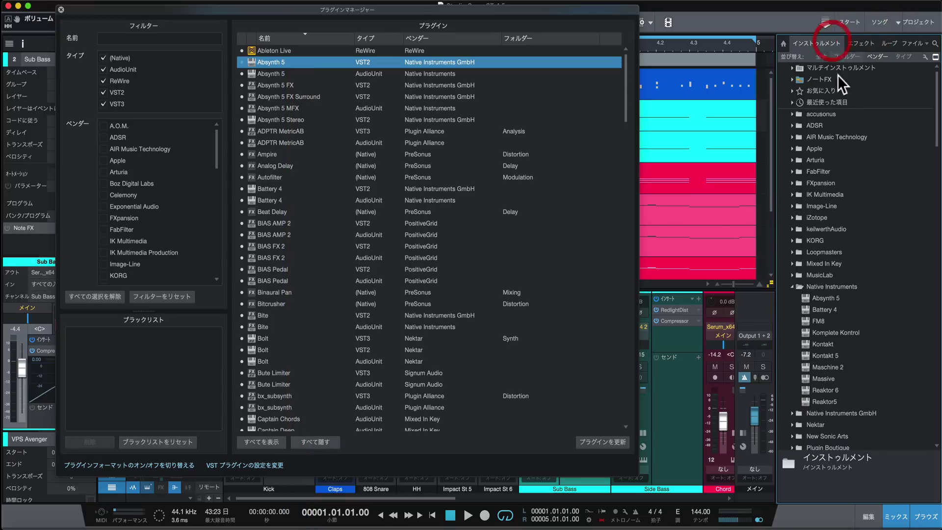
pyautogui.click(453, 107)
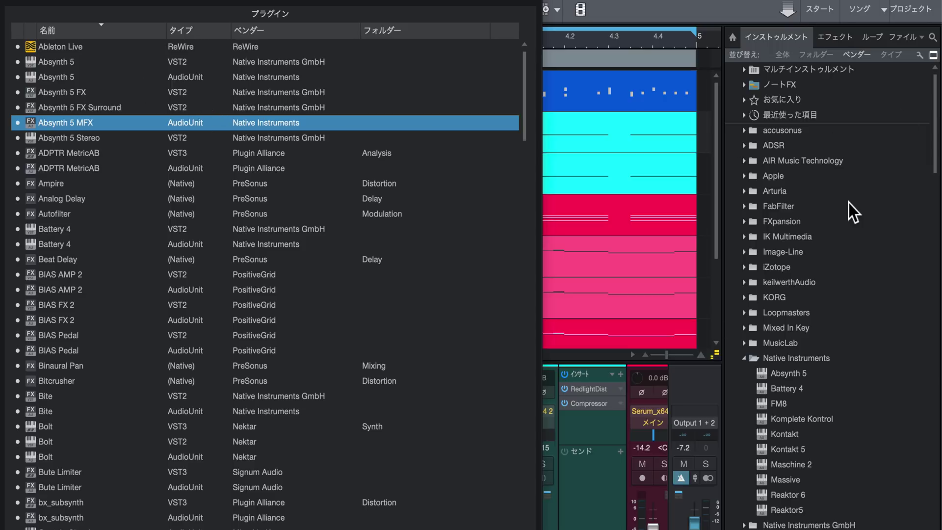
pyautogui.click(20, 77)
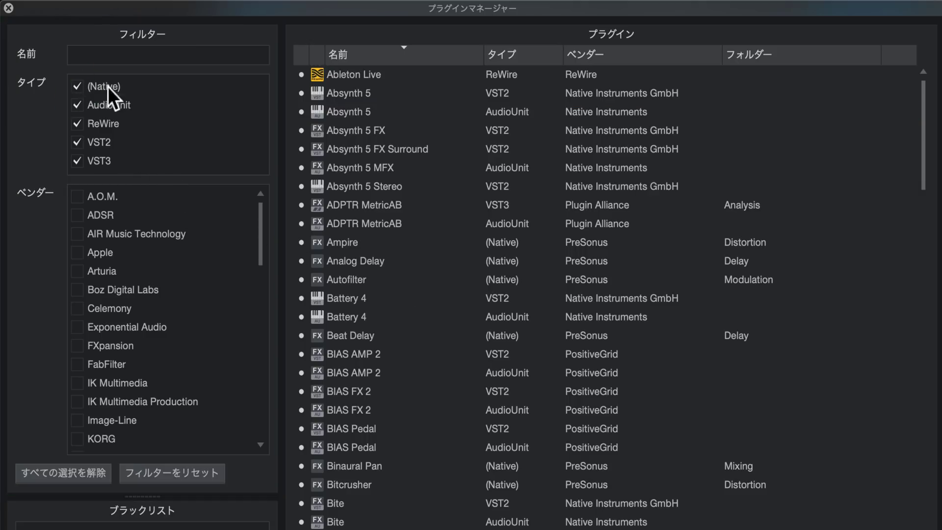
# Exclude the Native, ReWire, VST2 and VST3 types so the list is filtered to AudioUnit plug-ins only
pyautogui.click(78, 86)
pyautogui.click(79, 118)
pyautogui.click(79, 143)
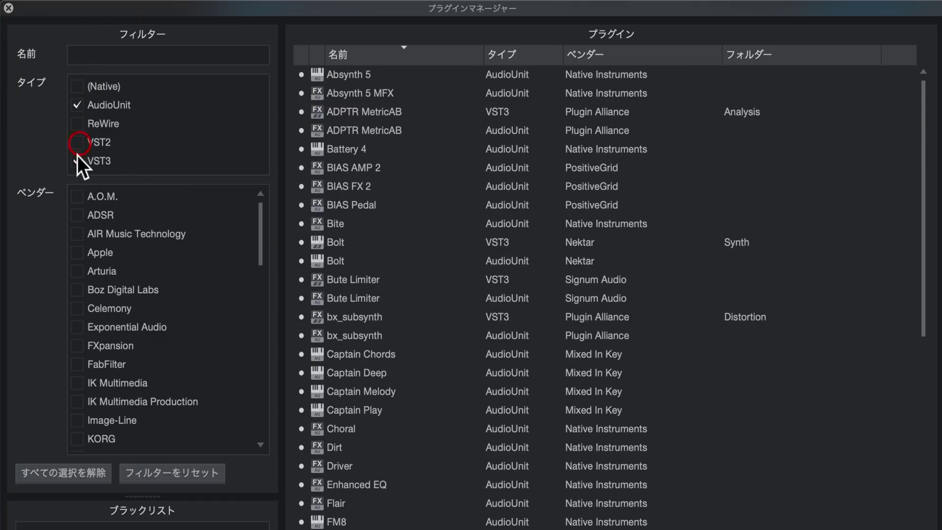
pyautogui.click(78, 159)
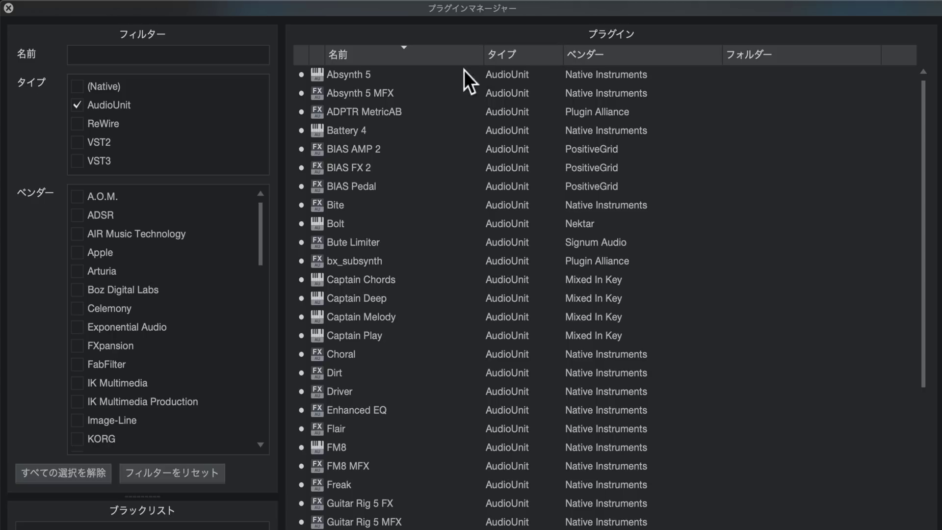
# Clear all filter selections and filter the plug-in list by AudioUnit type and the vendor Native Instruments
pyautogui.moveTo(261, 227); pyautogui.dragTo(255, 300)
pyautogui.click(80, 474)
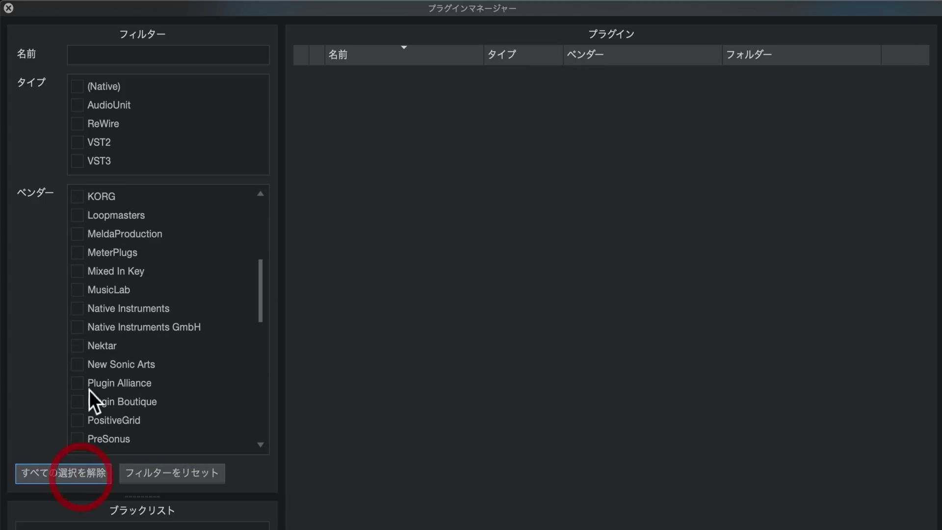
pyautogui.click(81, 310)
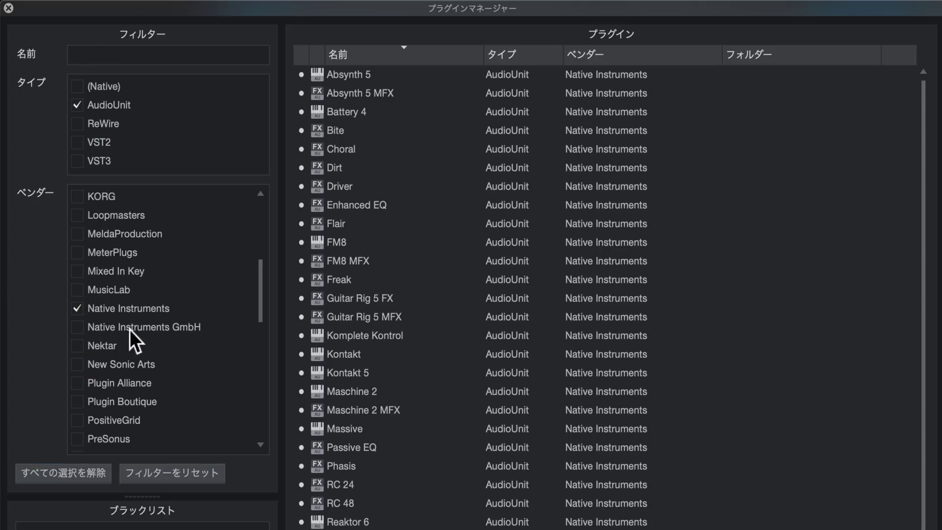
# Toggle the visibility of individual Native Instruments plug-ins, including Absynth 5, Absynth 5 MFX, Dirt and Driver
pyautogui.click(301, 90)
pyautogui.click(299, 72)
pyautogui.click(292, 94)
pyautogui.click(294, 179)
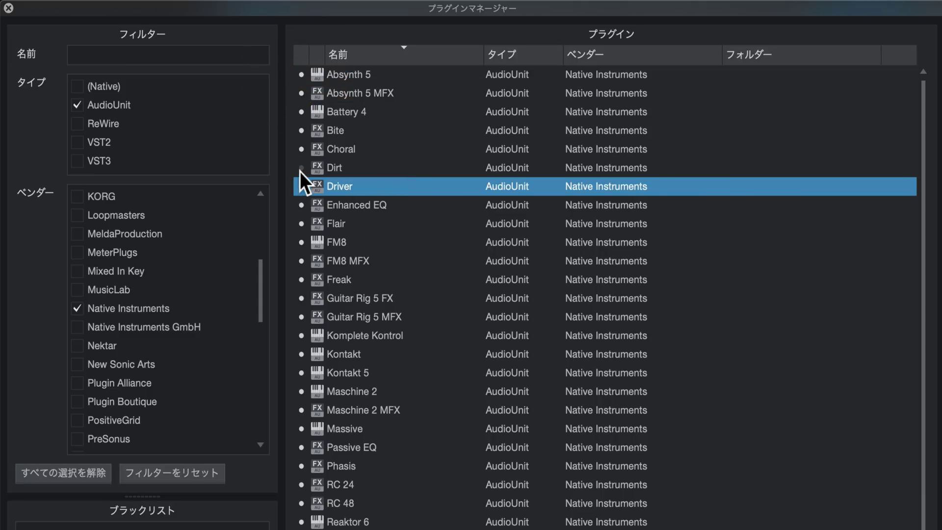
pyautogui.click(300, 171)
pyautogui.click(299, 190)
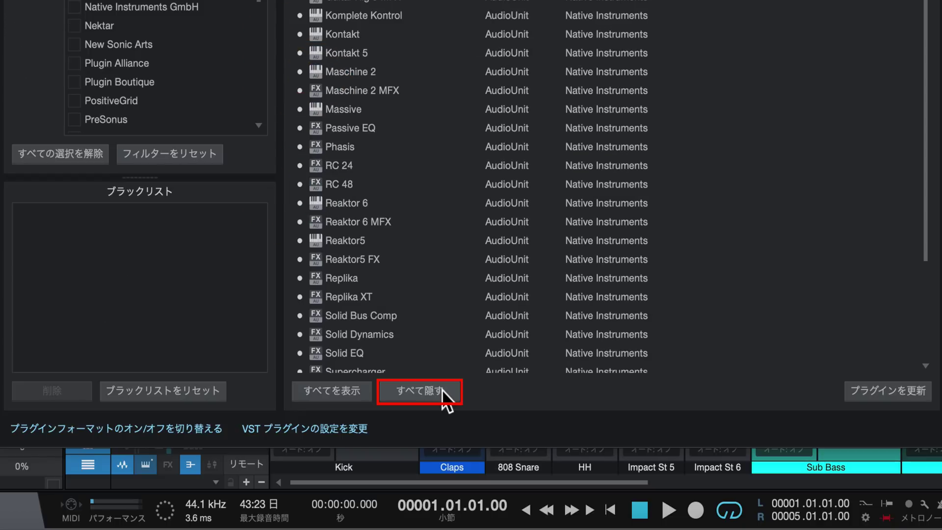
# Hide all the filtered plug-ins and make only Supercharger, Supercharger GT and Transient Master visible again
pyautogui.click(441, 389)
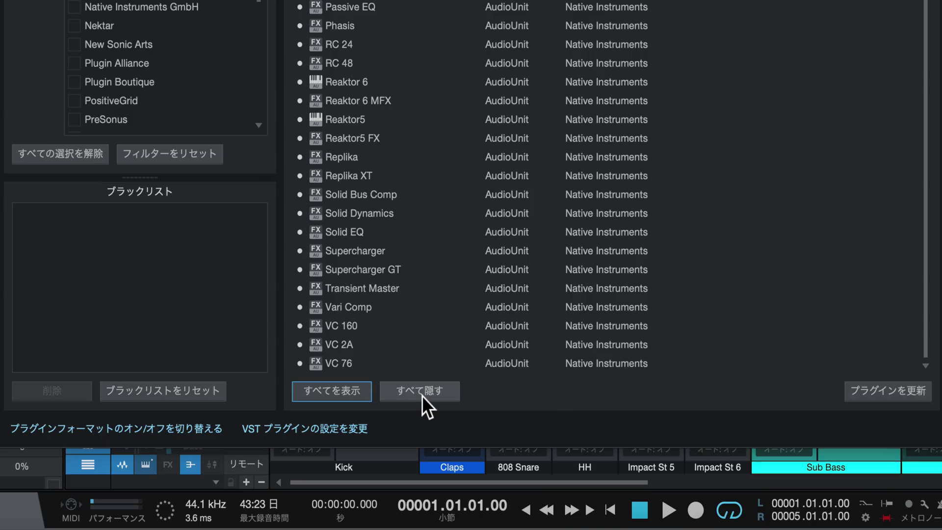
pyautogui.click(370, 494)
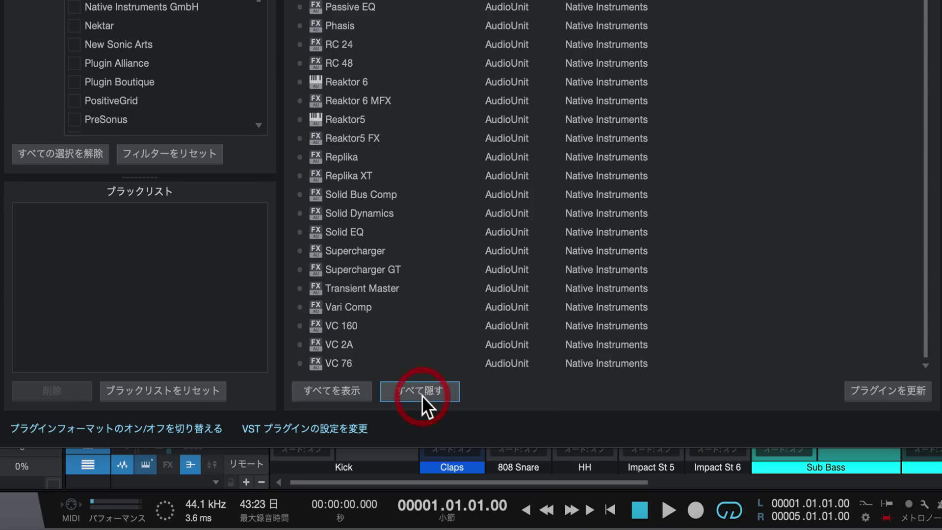
pyautogui.click(300, 252)
pyautogui.click(300, 270)
pyautogui.click(300, 288)
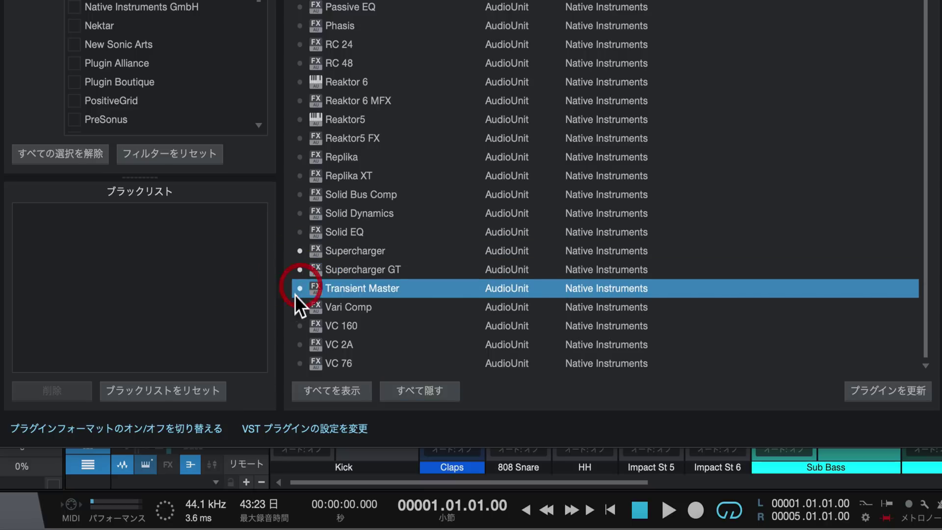